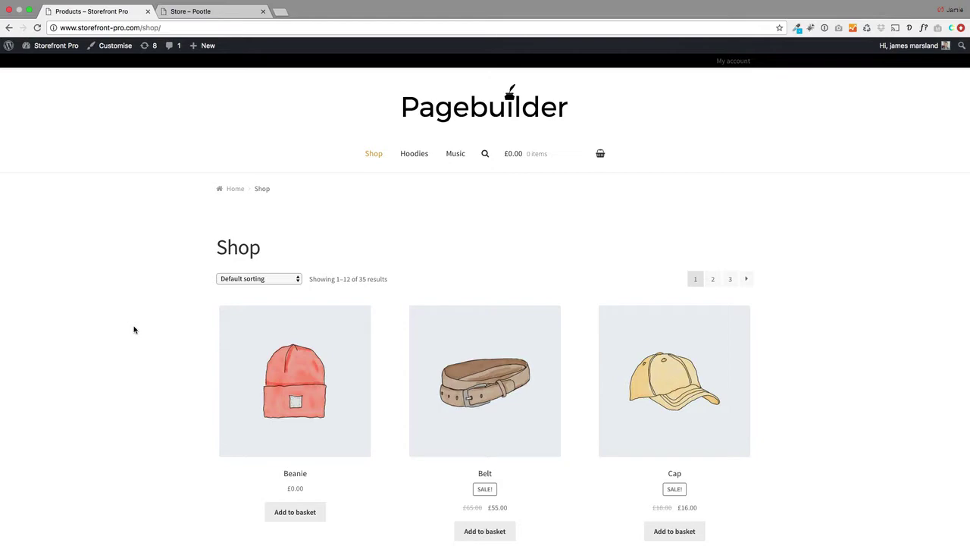
Browse the Storefront Pro shop's products, then switch to the 'Store – Pootle' demo page
scroll(377, 322, "down", 10)
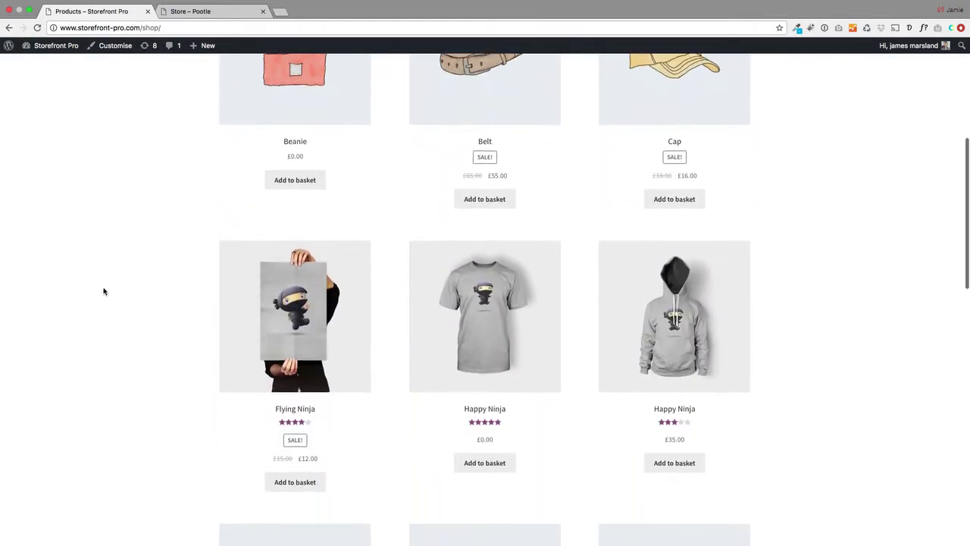
scroll(121, 303, "up", 12)
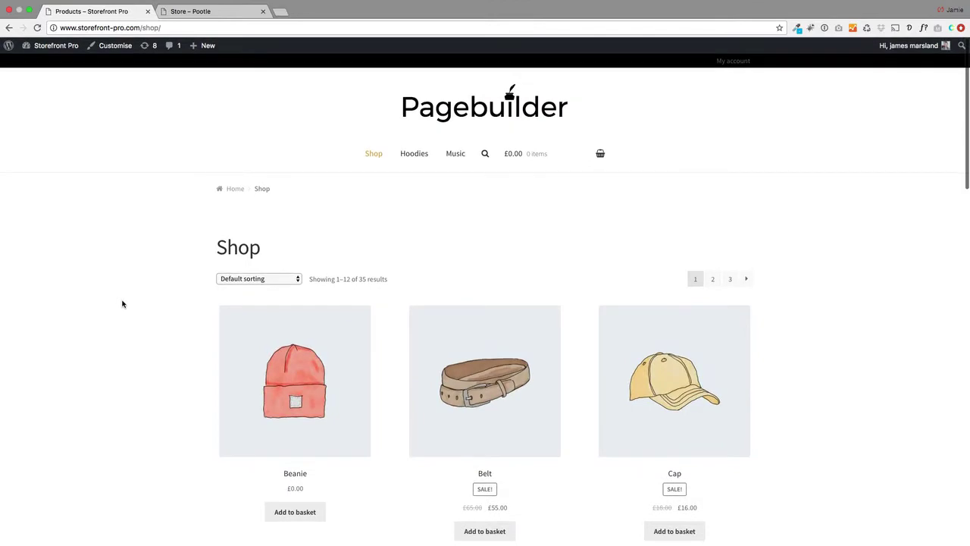
scroll(122, 304, "down", 15)
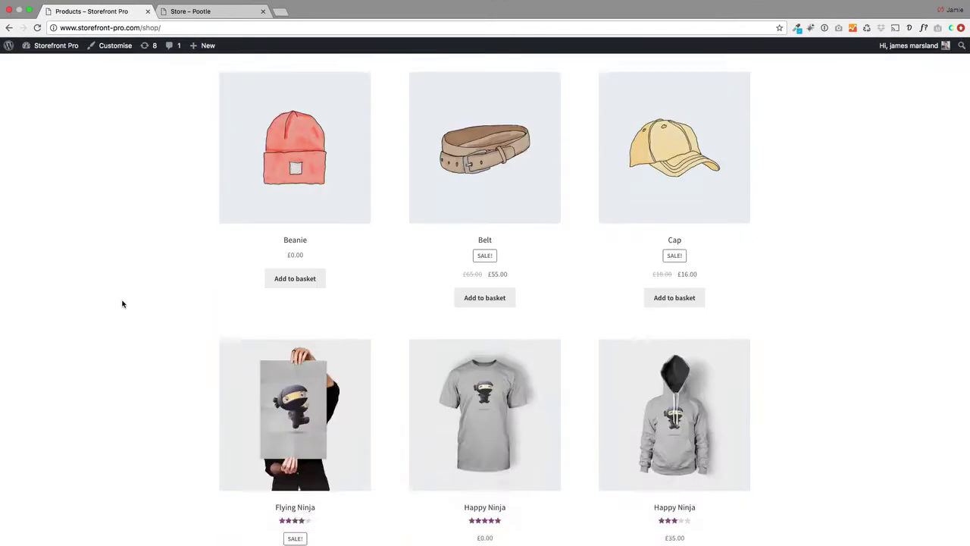
scroll(122, 304, "up", 8)
scroll(122, 304, "up", 7)
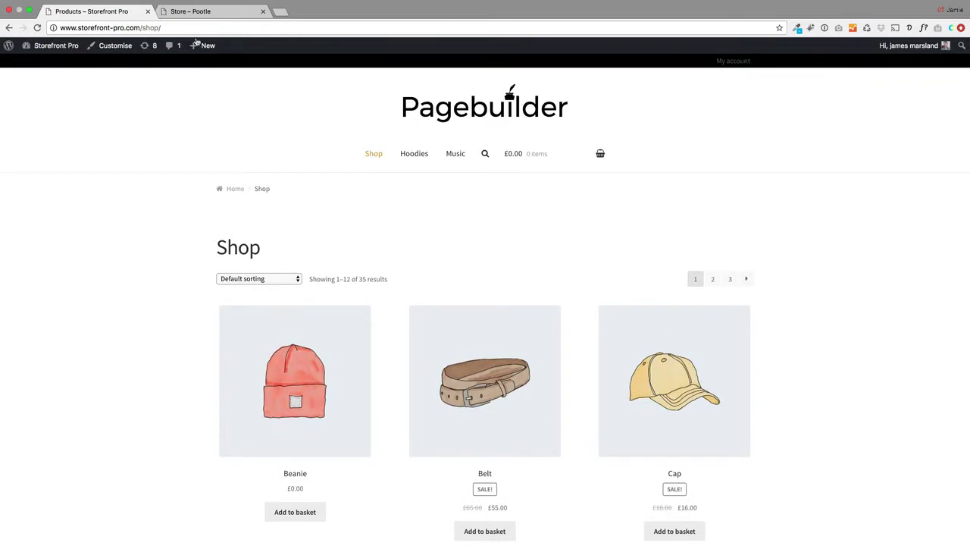
left_click(191, 12)
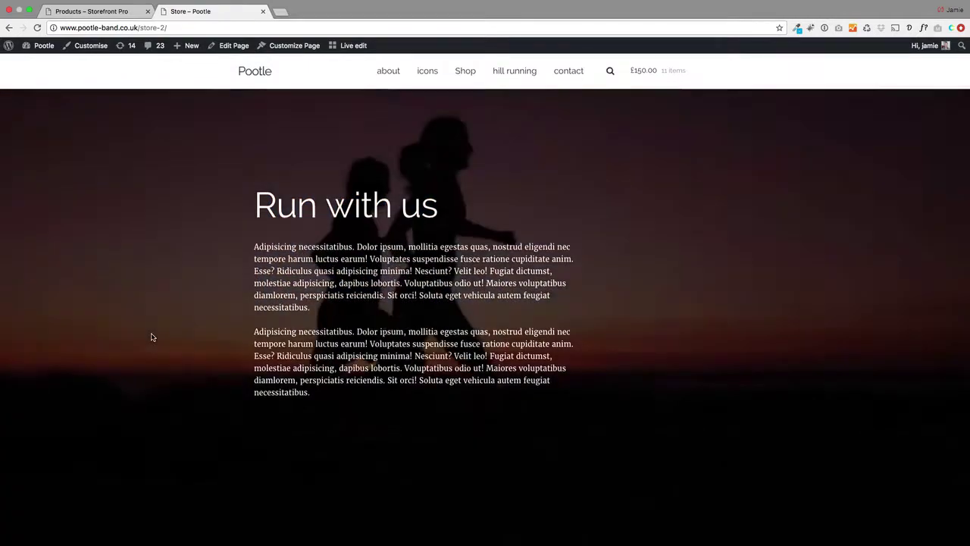
scroll(151, 337, "down", 1)
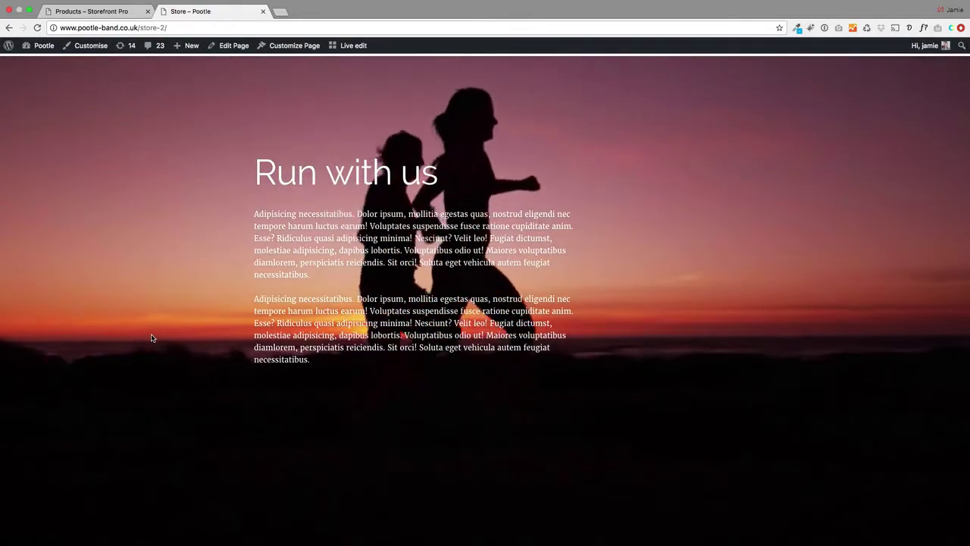
scroll(151, 338, "down", 2)
scroll(151, 338, "up", 3)
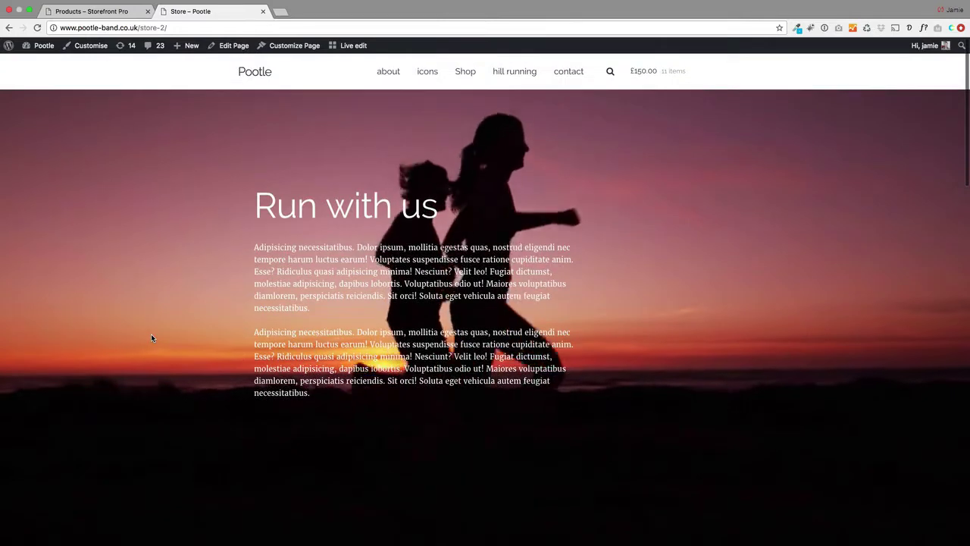
scroll(151, 338, "down", 3)
scroll(151, 338, "down", 2)
scroll(150, 338, "up", 4)
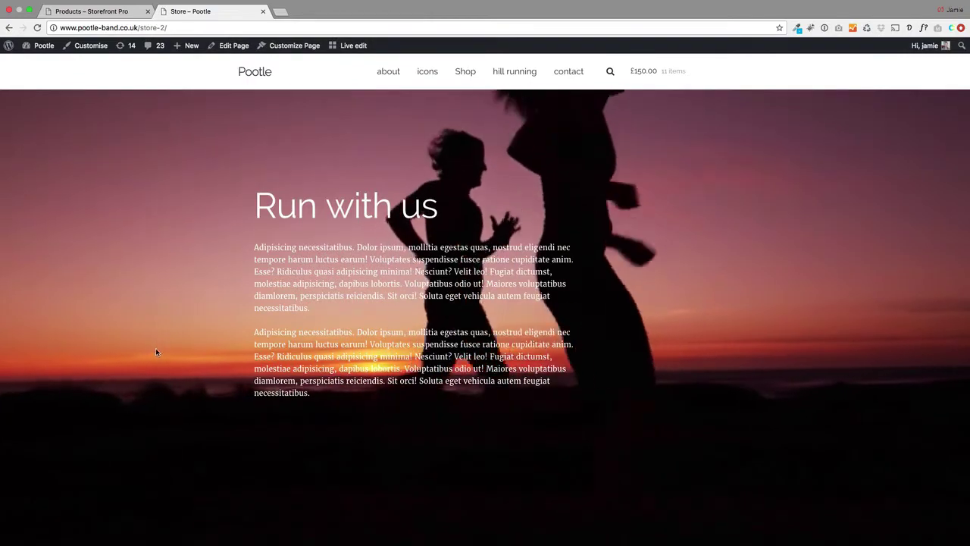
scroll(168, 357, "down", 5)
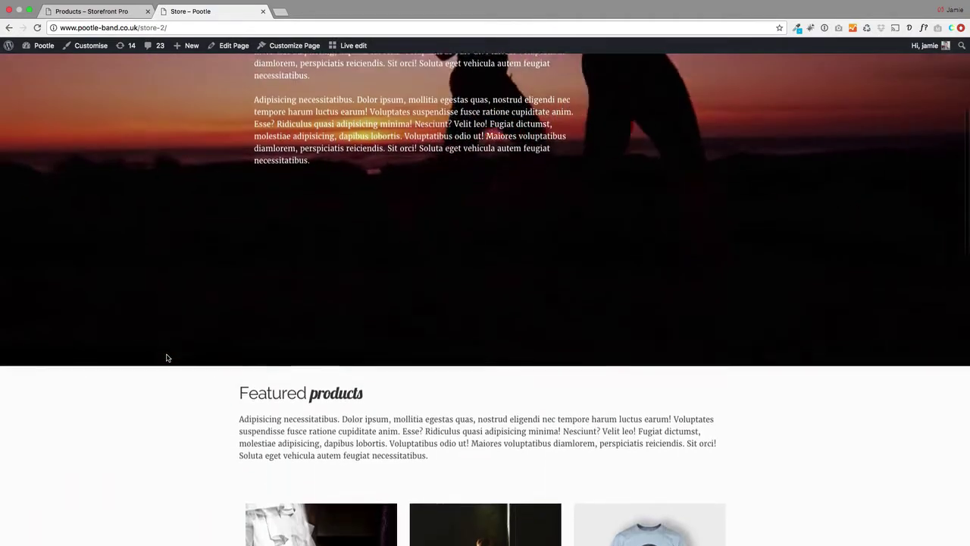
scroll(167, 357, "down", 2)
scroll(167, 357, "up", 7)
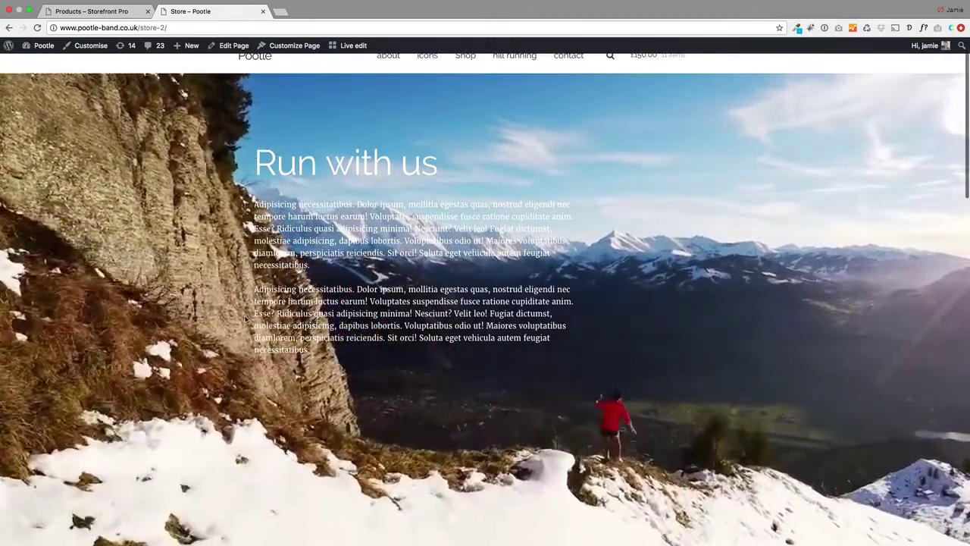
scroll(243, 322, "down", 3)
scroll(245, 319, "down", 5)
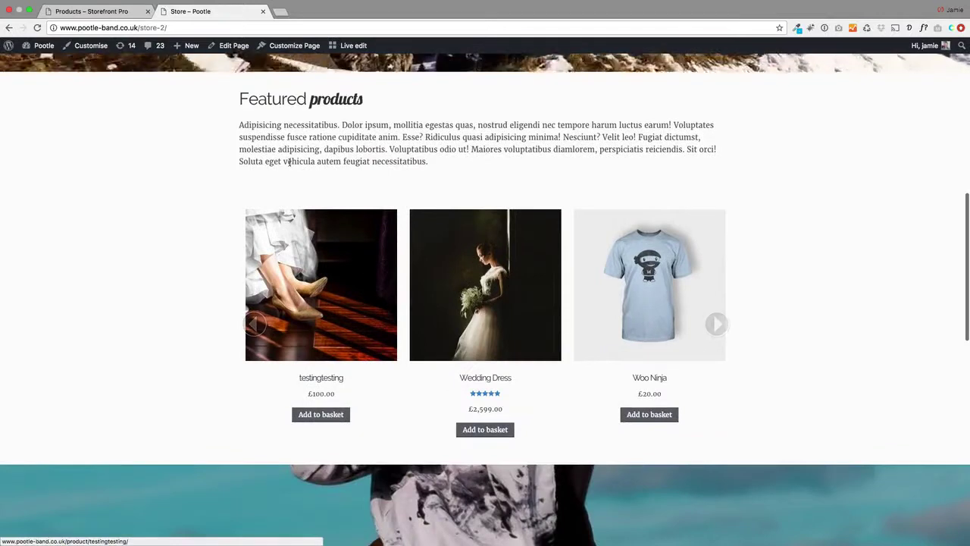
left_click(716, 325)
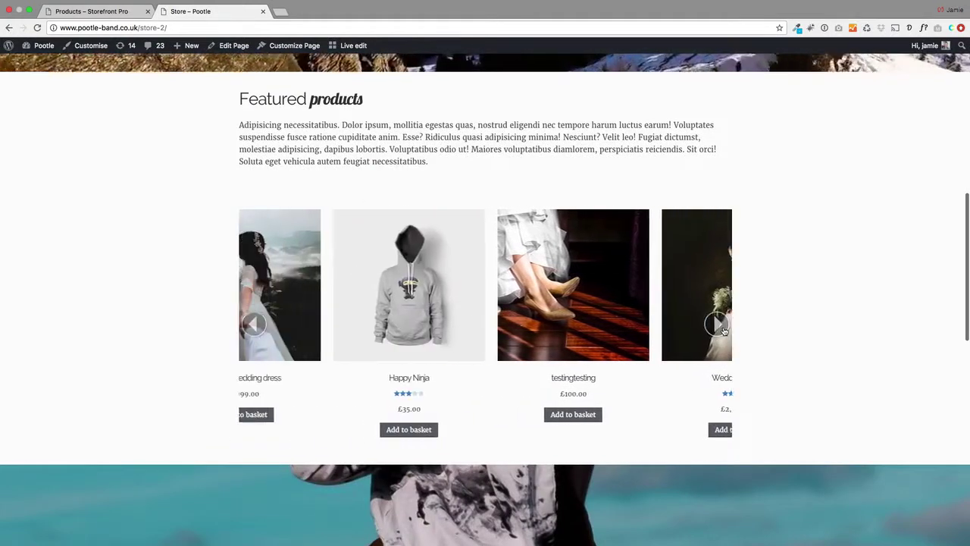
left_click(717, 325)
left_click(717, 324)
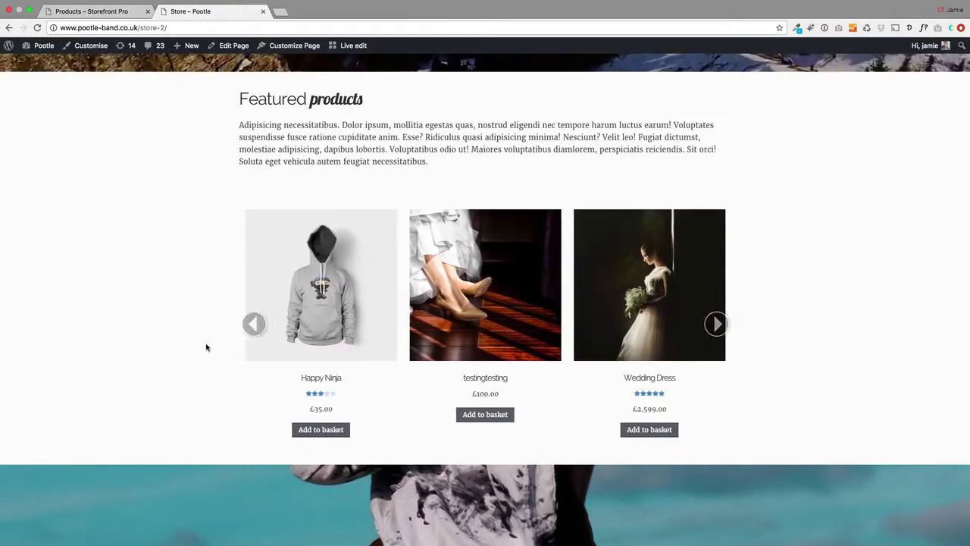
scroll(205, 347, "down", 8)
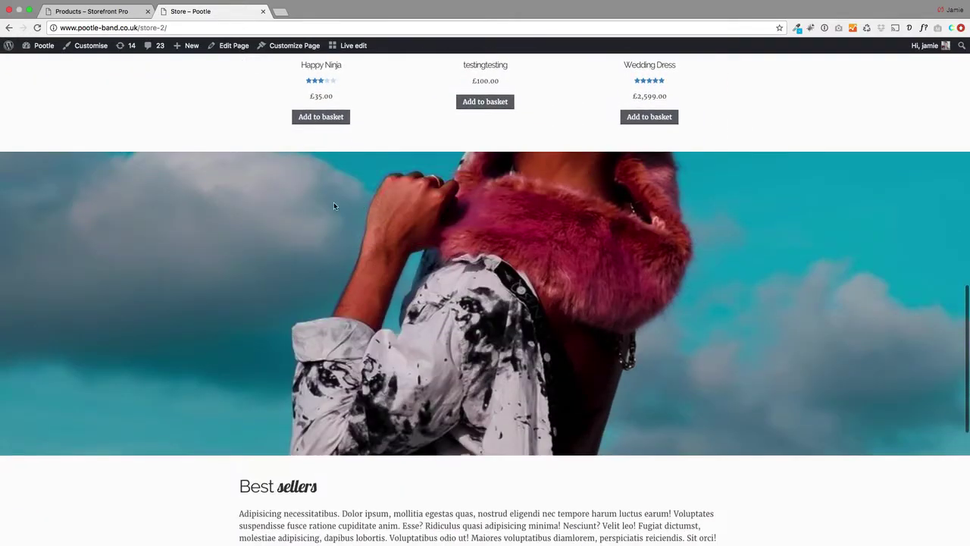
scroll(385, 288, "down", 3)
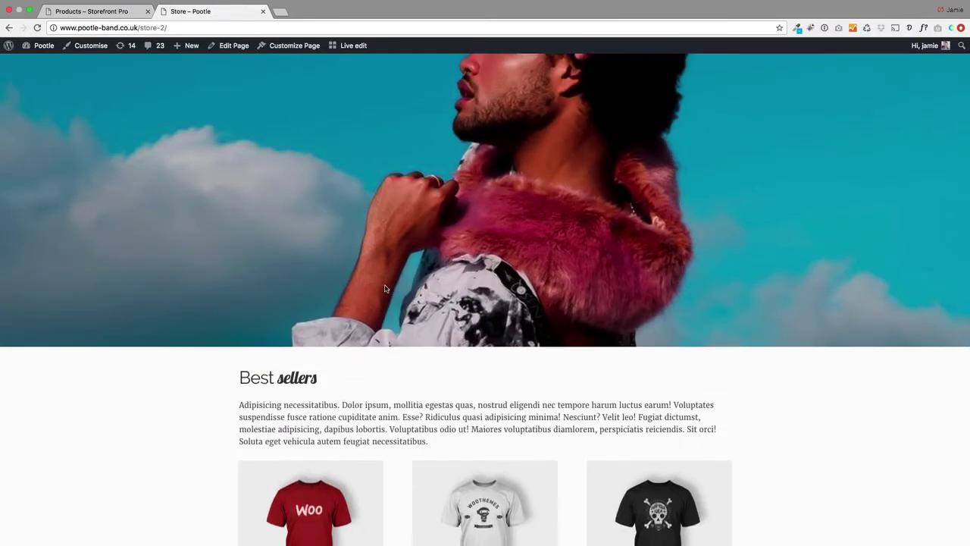
scroll(384, 288, "down", 7)
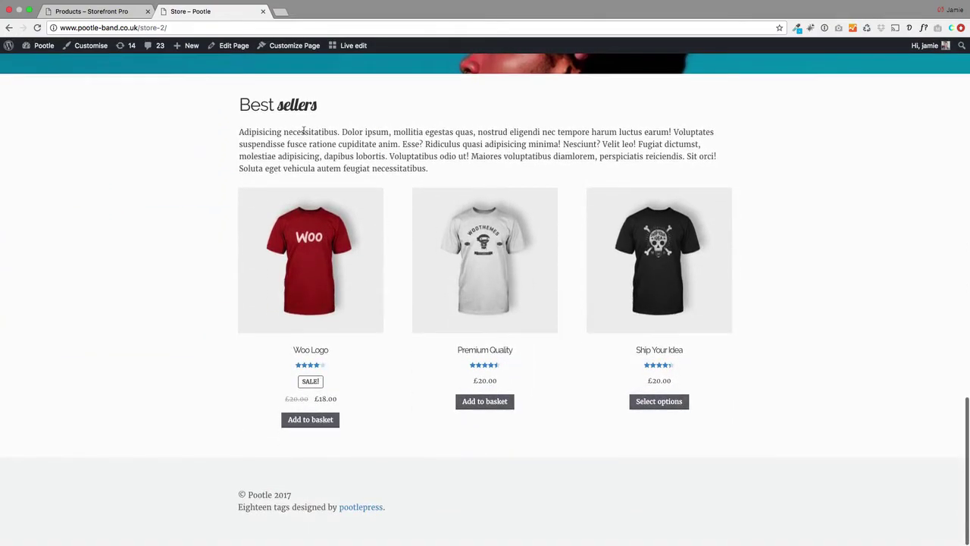
scroll(252, 194, "up", 20)
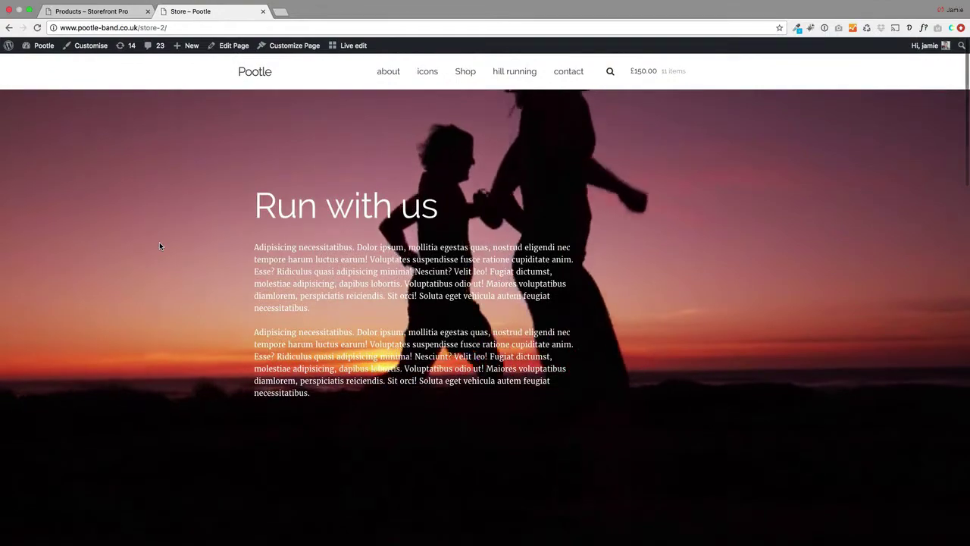
scroll(160, 245, "down", 10)
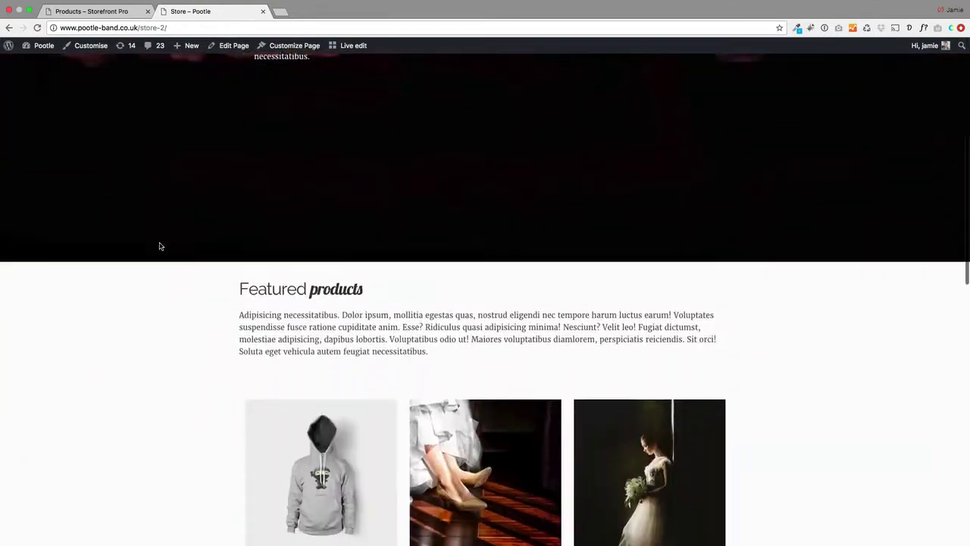
scroll(160, 245, "up", 8)
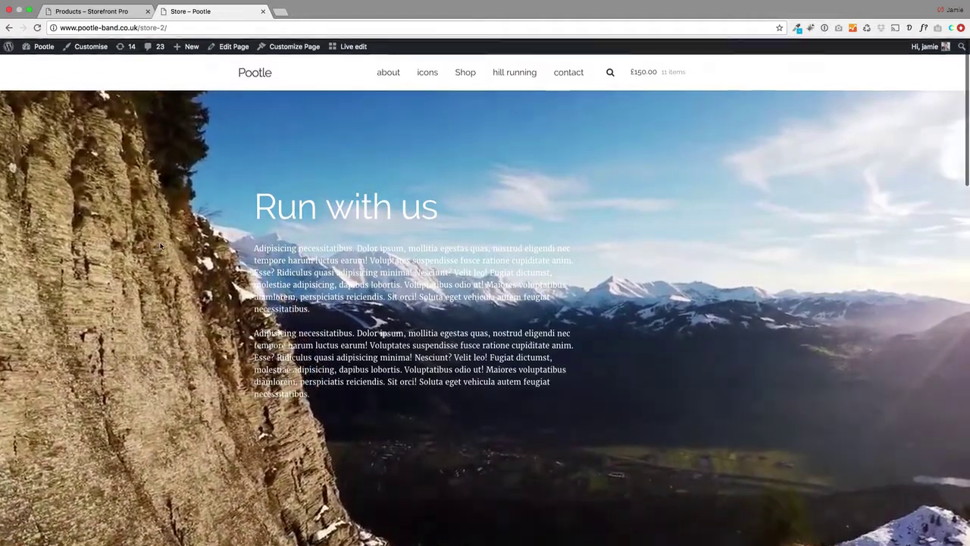
Compare the Storefront Pro shop and Pootle demo store tabs, scrolling through each
left_click(102, 13)
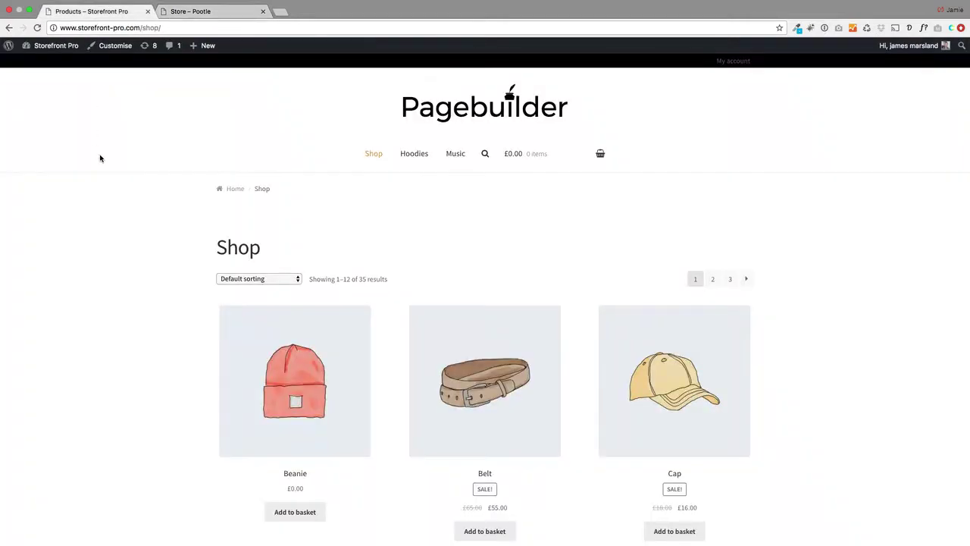
scroll(100, 158, "down", 3)
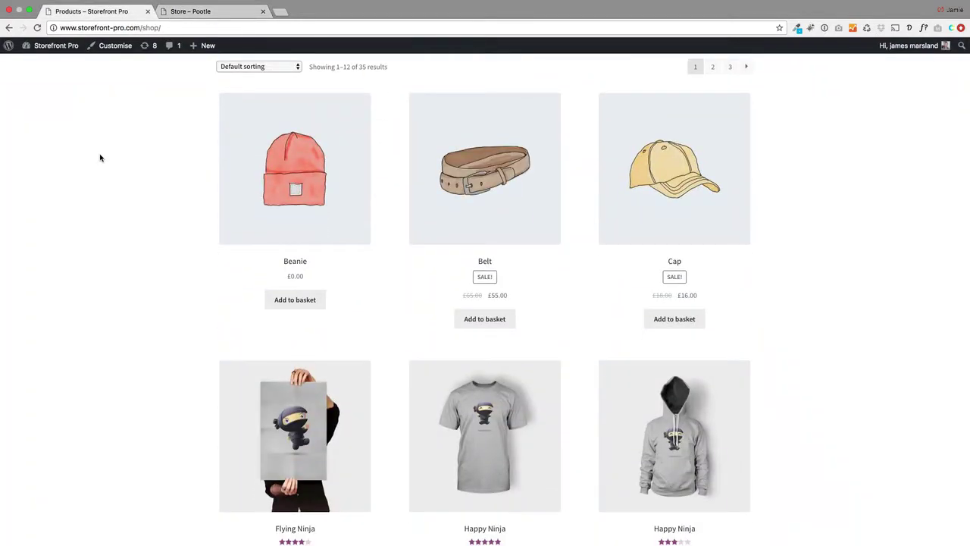
left_click(201, 15)
scroll(148, 271, "down", 5)
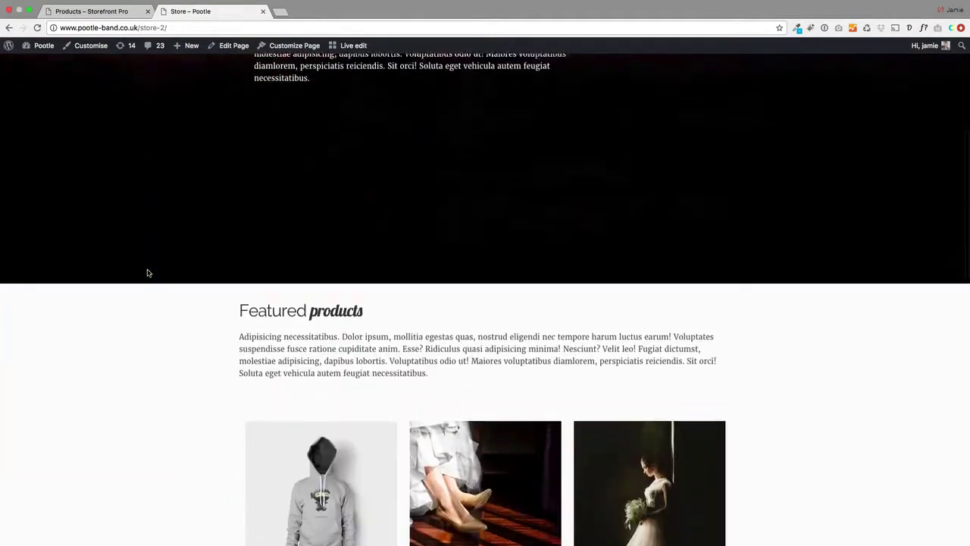
scroll(148, 273, "down", 10)
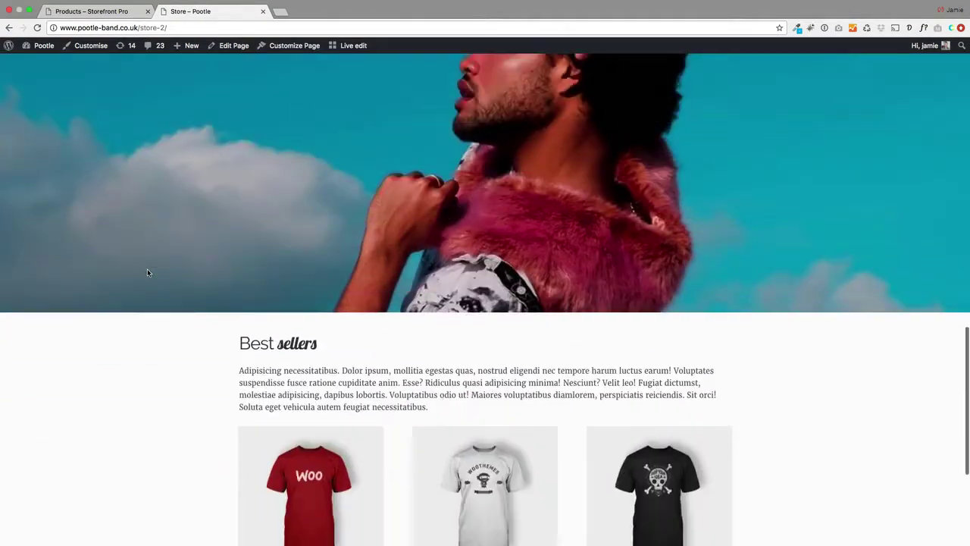
scroll(148, 272, "down", 3)
scroll(148, 272, "up", 12)
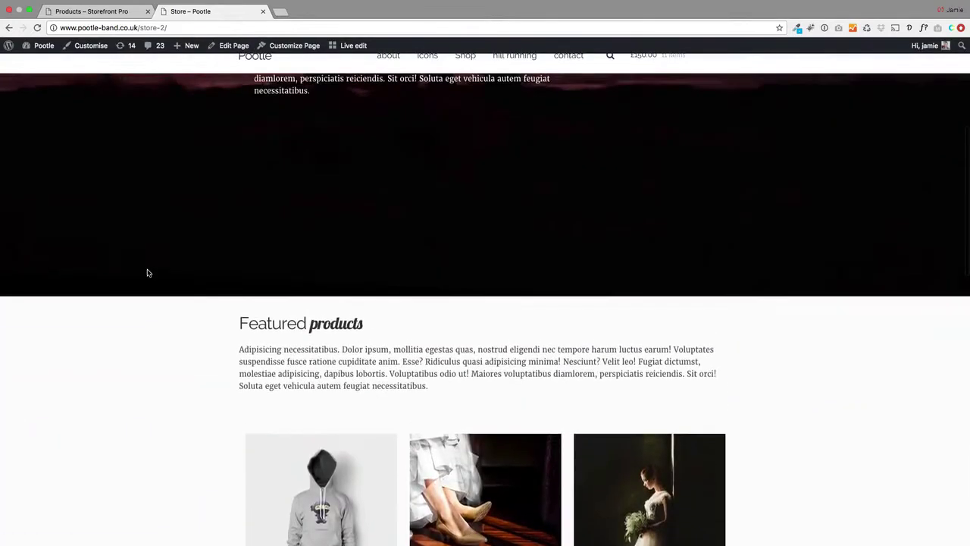
scroll(149, 273, "up", 5)
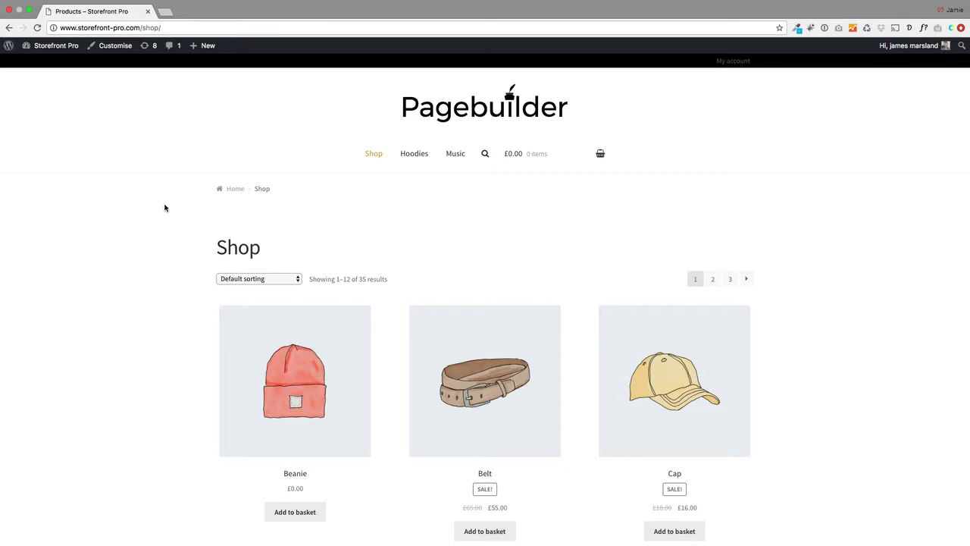
Create a new page, fill the first row with two lorem ipsum paragraphs, and retitle it 'The Running Shop'
mouse_move(203, 45)
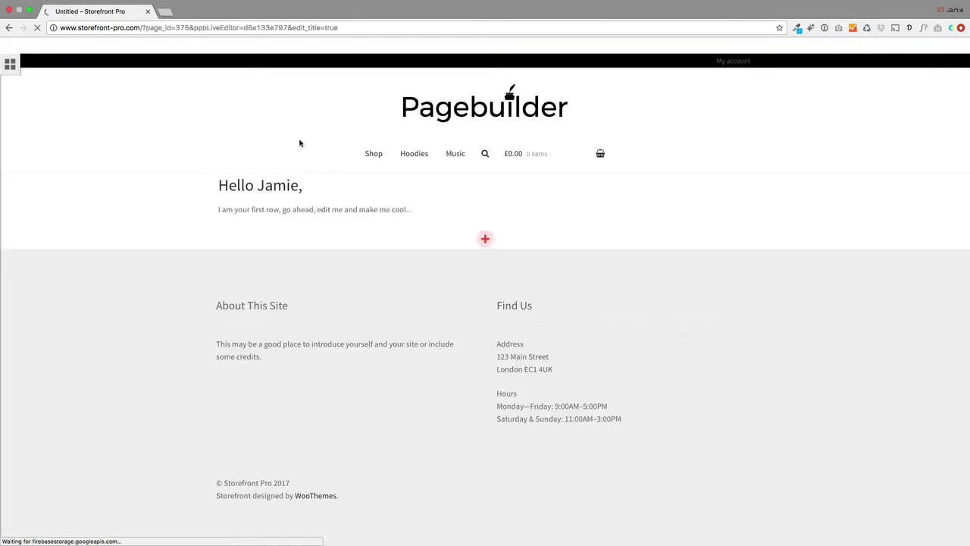
left_click_drag(416, 207, 218, 212)
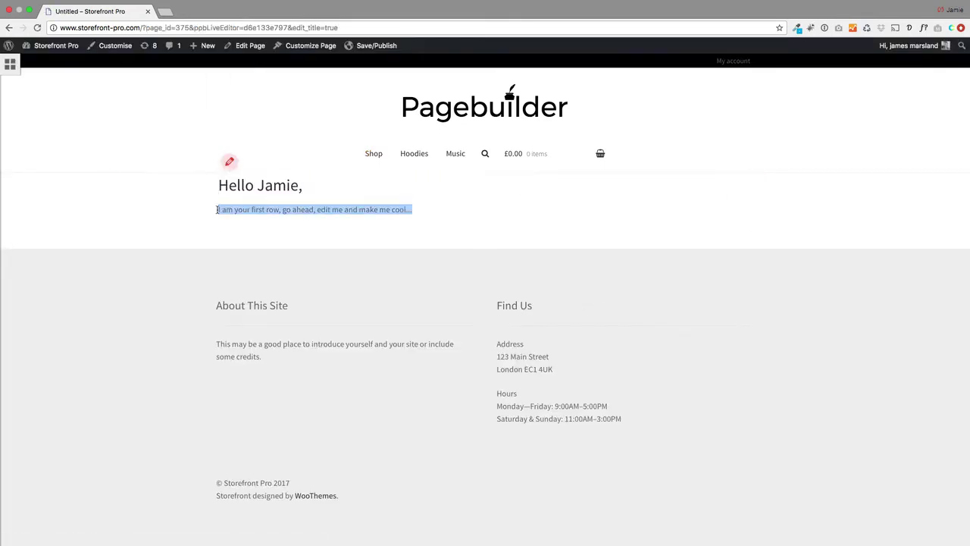
type("Metus hac odit. Imperdiet? Ultricies officia similique convallis mollis primis diam doloribus, vulputate ultrices, cubilia eaque proident cubilia laudantium, perferendis excepturi aliquam, aliqua sodales semper semper nibh ante diam sunt commodo molestias, quidem assumenda, hendrerit turpis, ipsa exercitation ipsum, sit, voluptatem interdum? Duis, incidunt, maiores litora mi dui, pharetra donec.")
key("Return")
type("Metus hac odit. Imperdiet? Ultricies officia similique convallis mollis primis diam doloribus, vulputate ultrices, cubilia eaque proident cubilia laudantium, perferendis excepturi aliquam, aliqua sodales semper semper nibh ante diam sunt commodo molestias, quidem assumenda, hendrerit turpis, ipsa exercitation ipsum, sit, voluptatem interdum? Duis, incidunt, maiores litora mi dui, pharetra donec.")
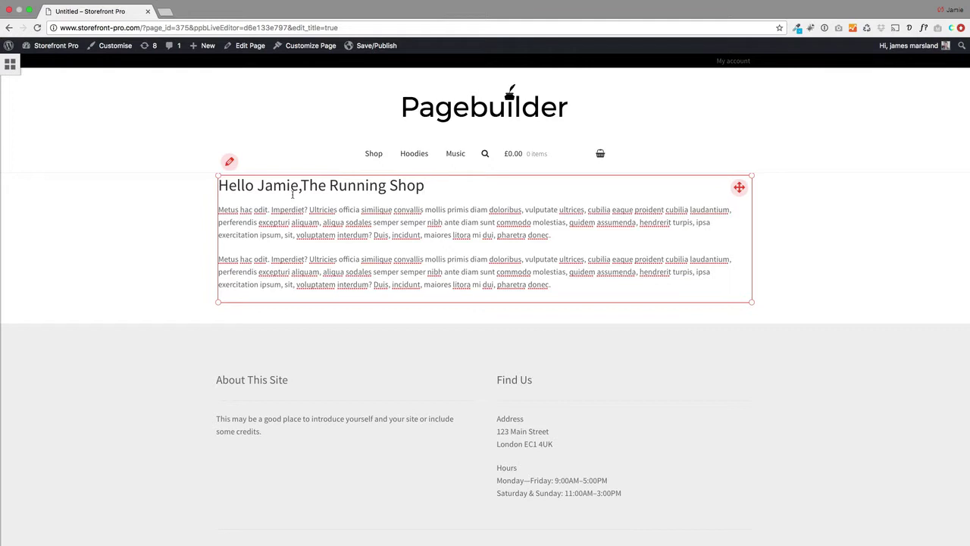
left_click_drag(302, 186, 219, 187)
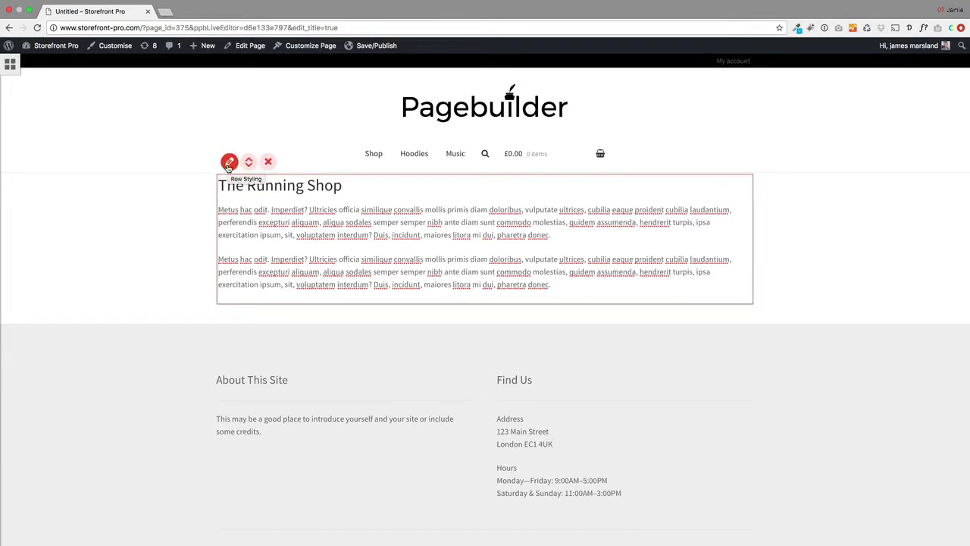
Give The Running Shop row a mountain-running video background
left_click(229, 163)
left_click(59, 74)
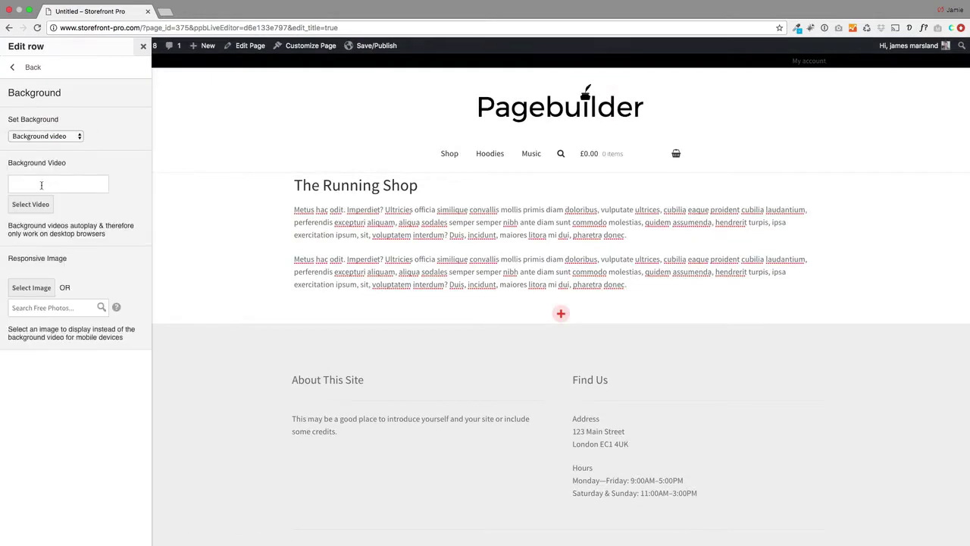
left_click(34, 203)
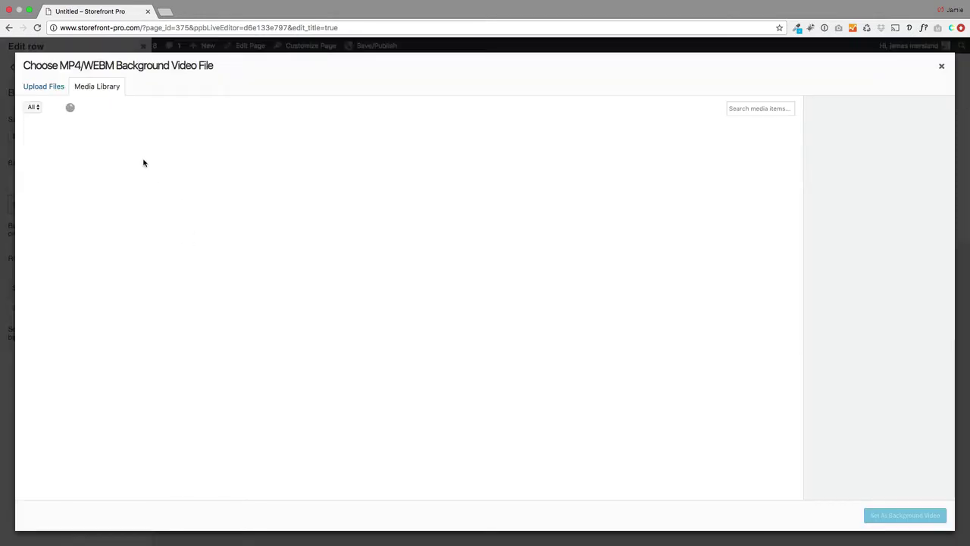
left_click(906, 515)
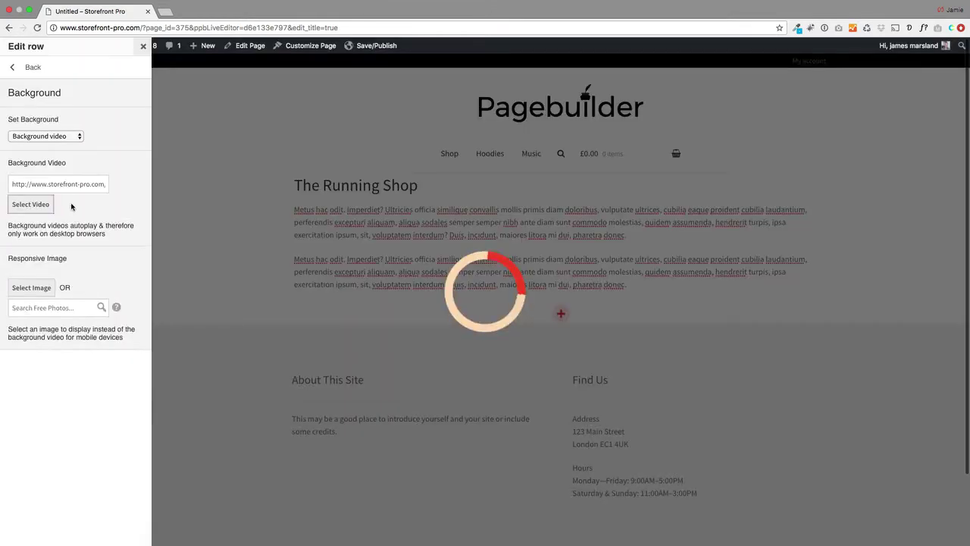
Make the hero row full width with a 700 px minimum row height
left_click(30, 67)
left_click(71, 92)
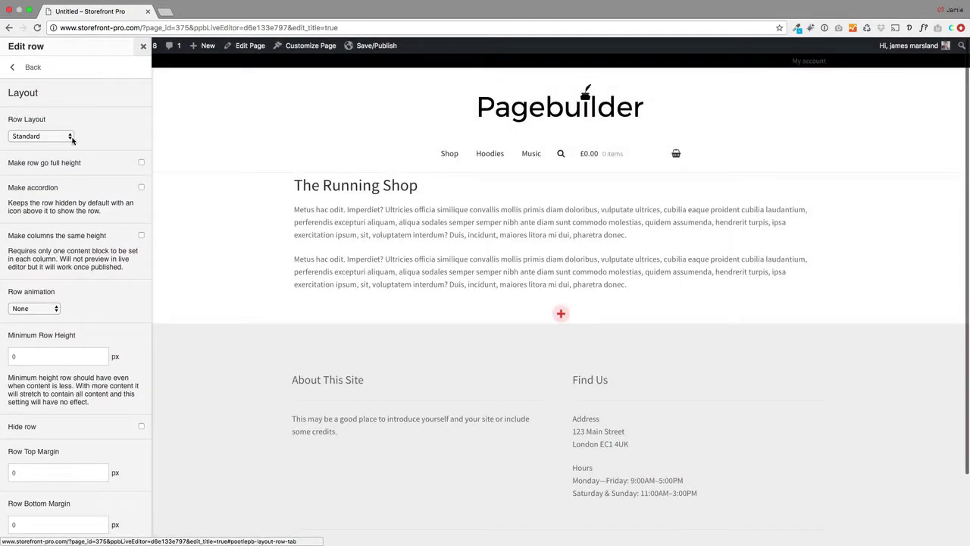
left_click(66, 140)
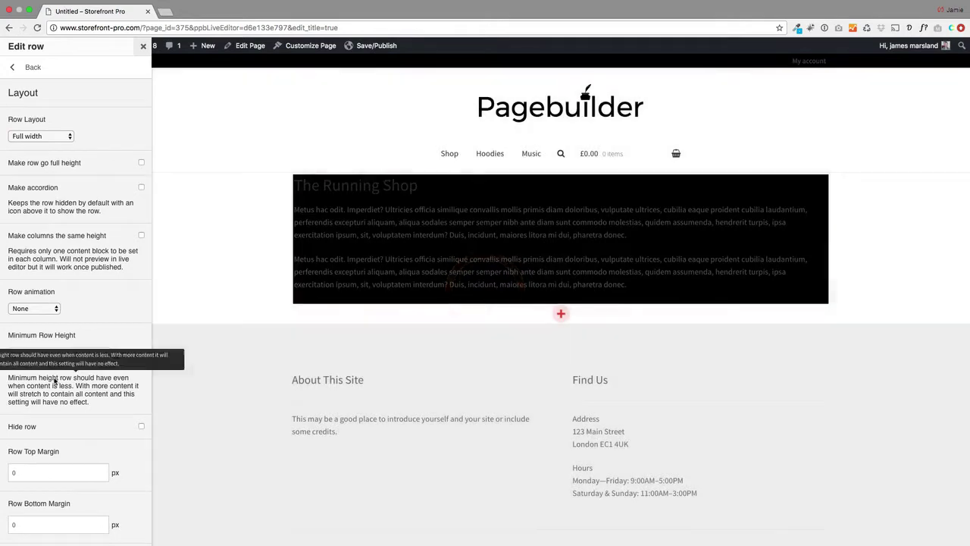
left_click_drag(31, 356, 2, 356)
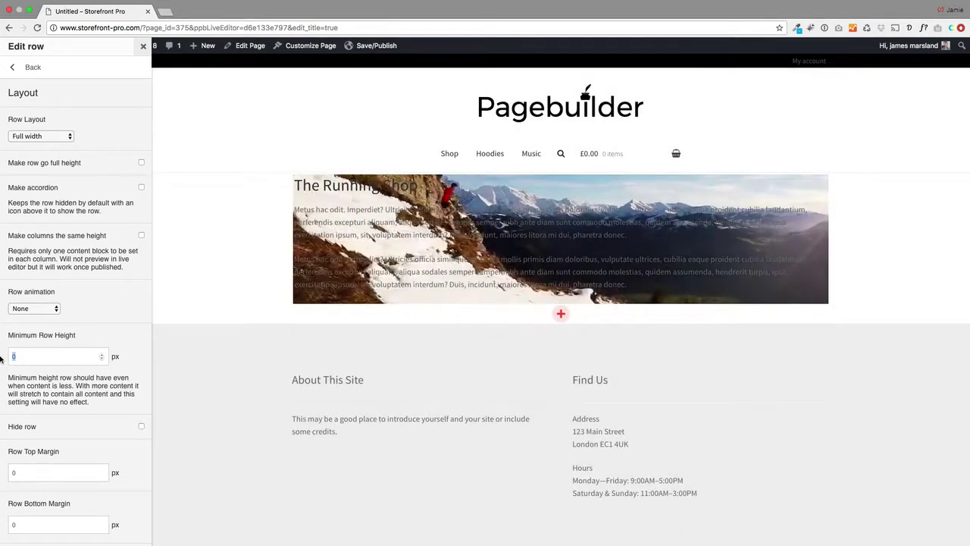
type("700")
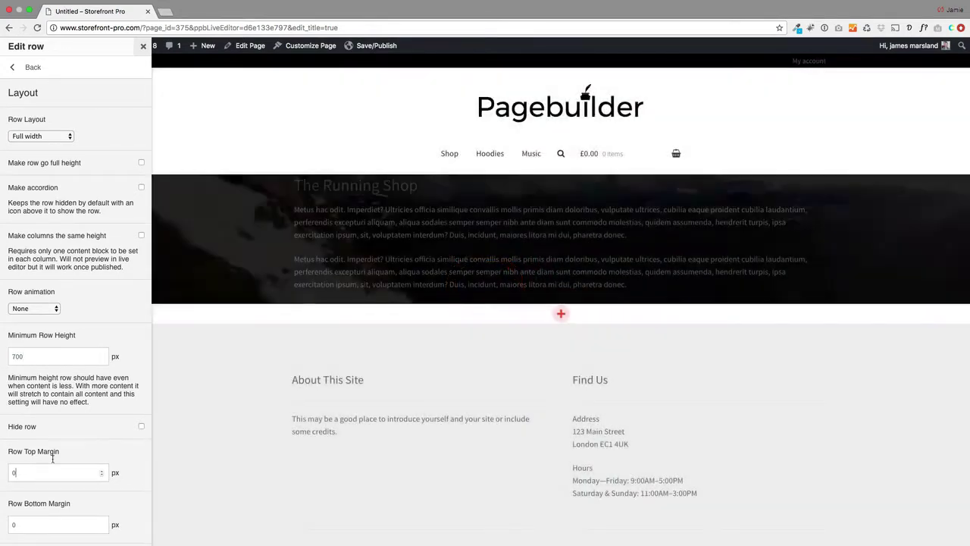
left_click(142, 46)
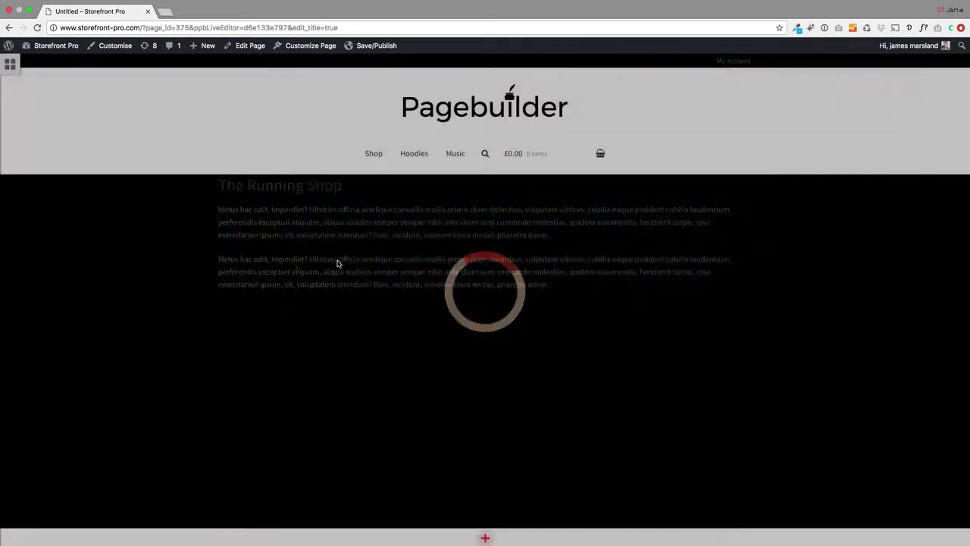
Narrow The Running Shop text block and centre it in the hero
scroll(384, 385, "down", 1)
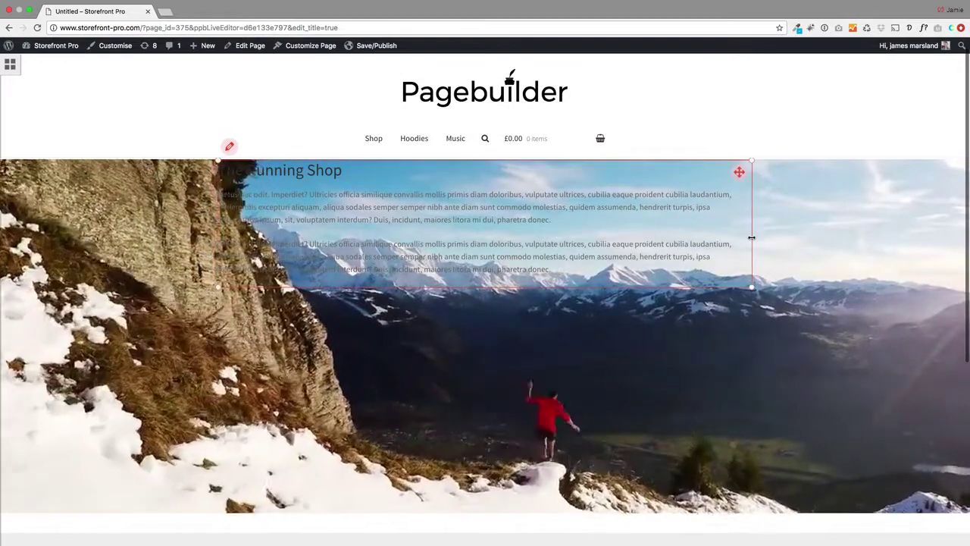
left_click_drag(751, 280, 524, 335)
left_click_drag(511, 169, 648, 279)
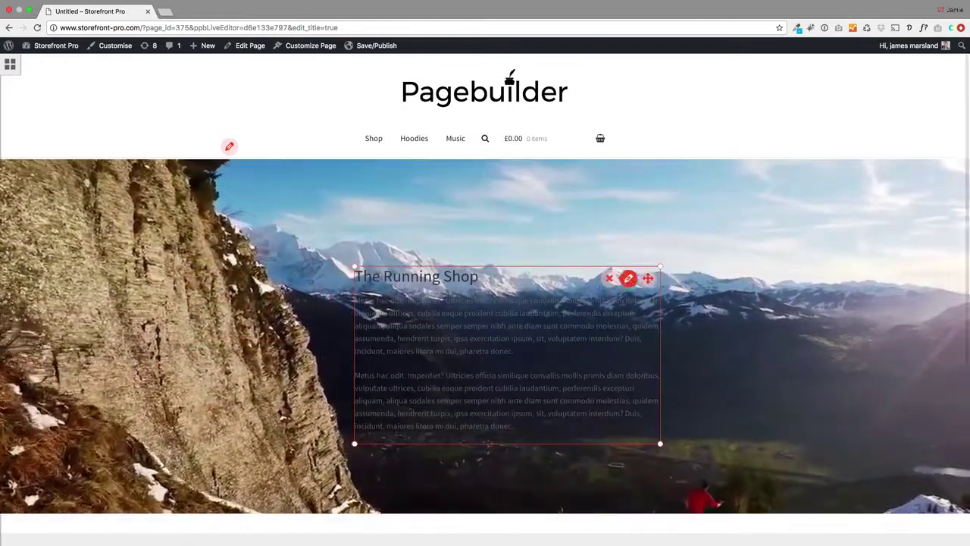
Set The Running Shop text block's text colour to white
left_click(628, 279)
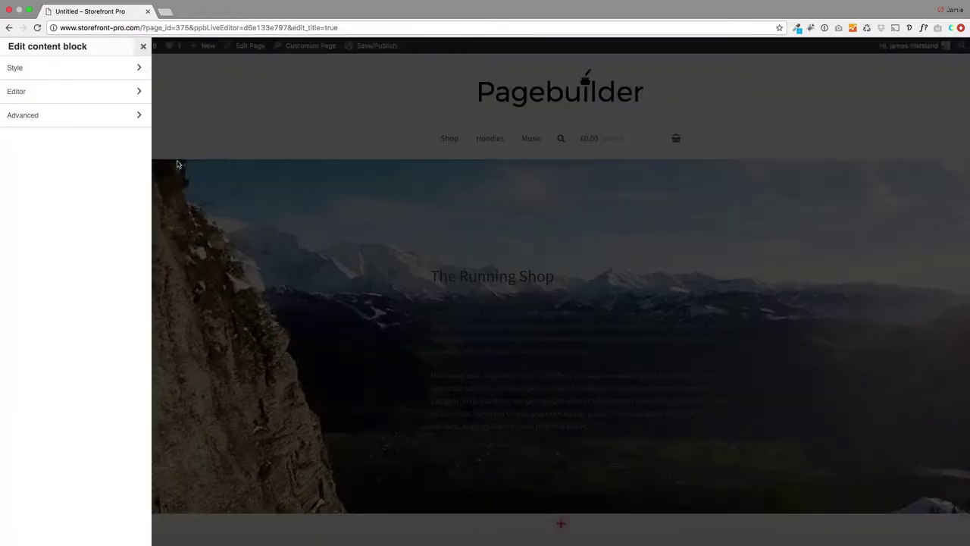
left_click(59, 76)
left_click(43, 284)
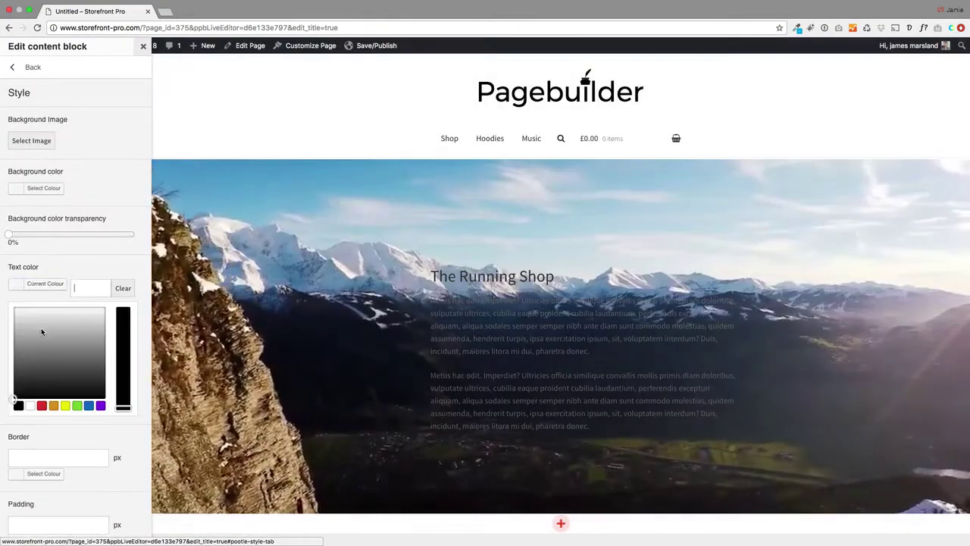
left_click(142, 46)
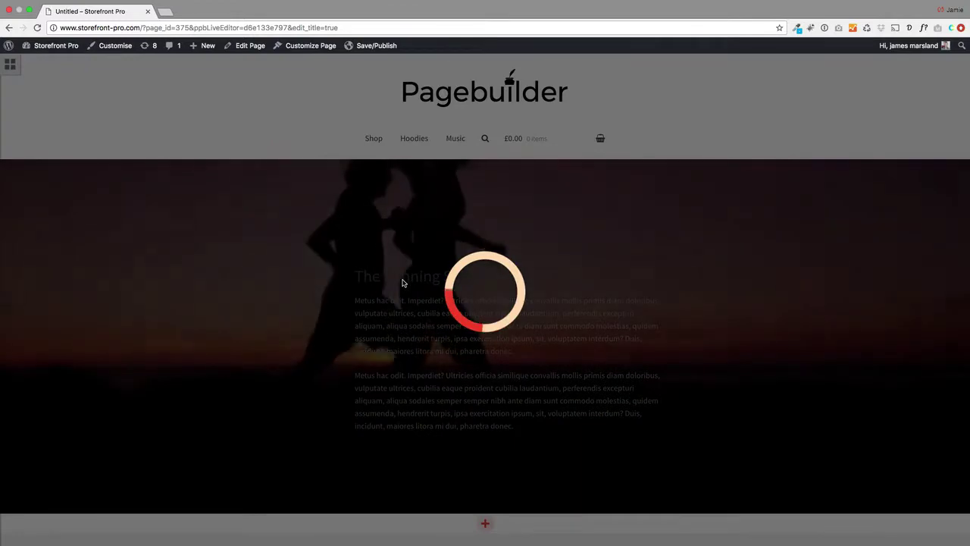
Make the title a 50px H1 and set the word 'Shop' in Lobster
triple_click(404, 279)
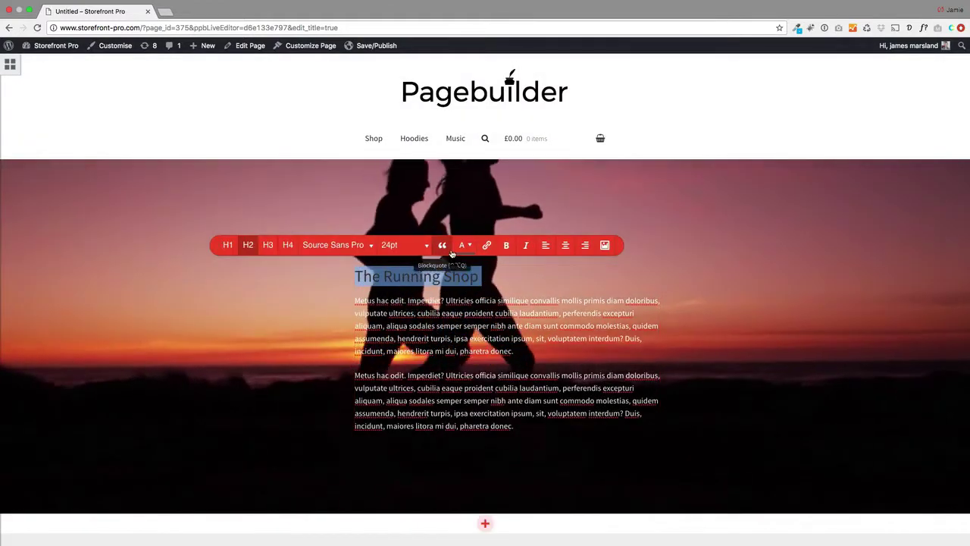
left_click(236, 246)
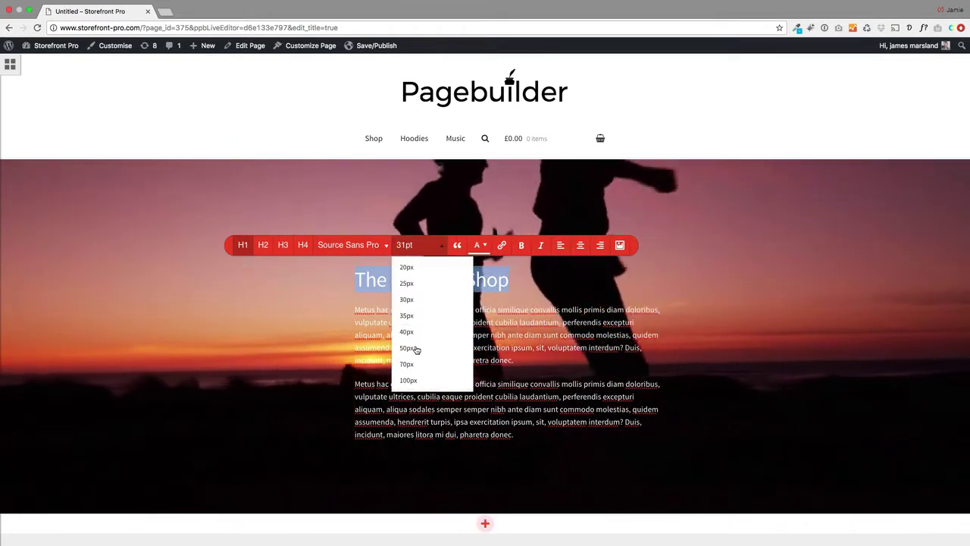
left_click(407, 348)
double_click(513, 282)
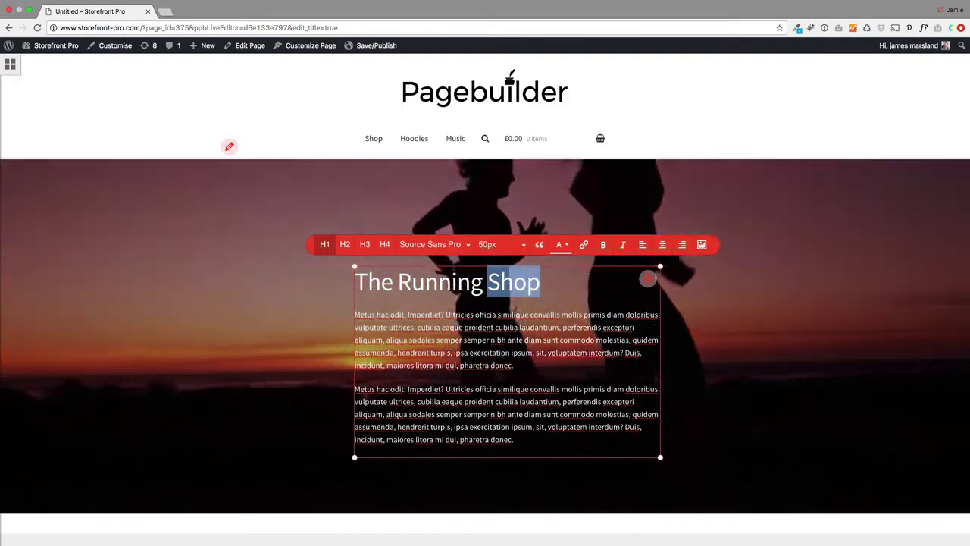
left_click(432, 244)
scroll(433, 390, "down", 3)
left_click(433, 388)
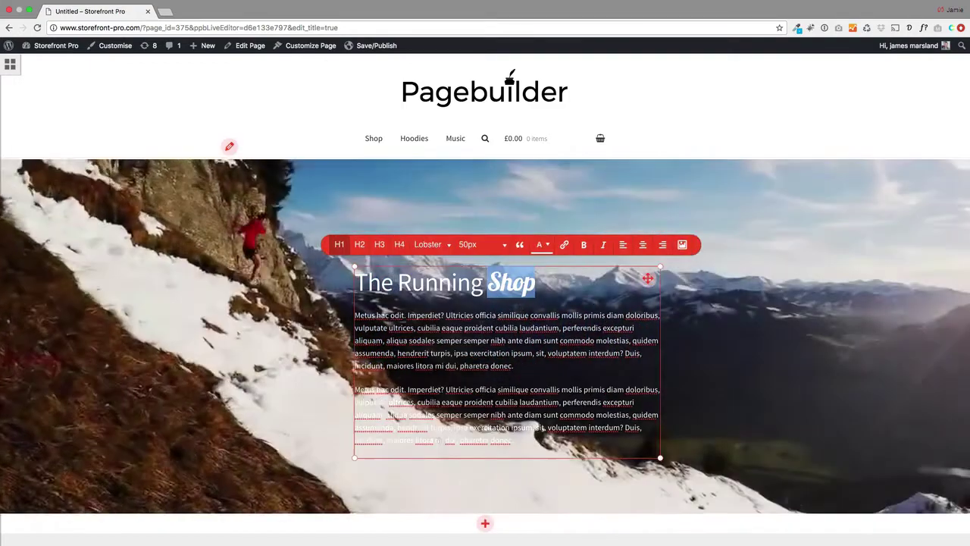
scroll(324, 351, "down", 3)
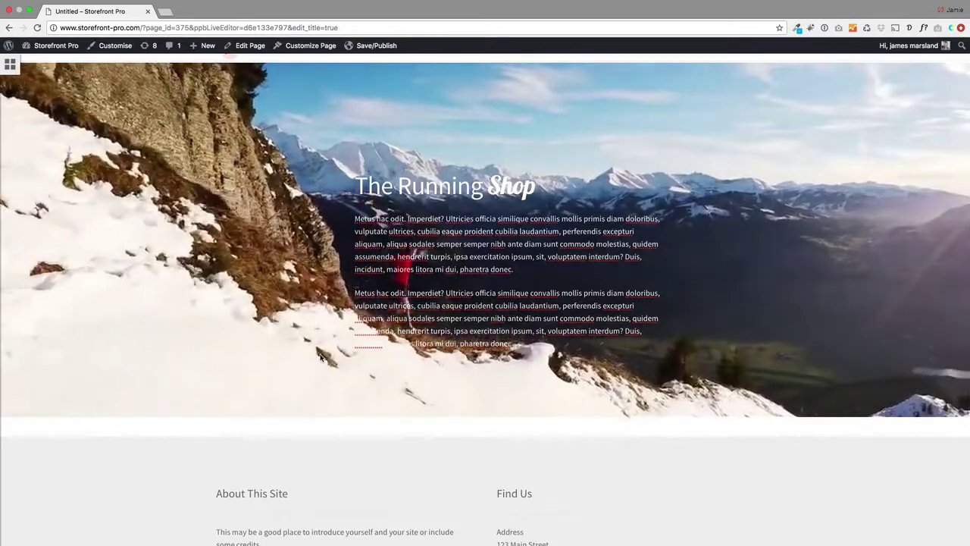
scroll(320, 357, "up", 2)
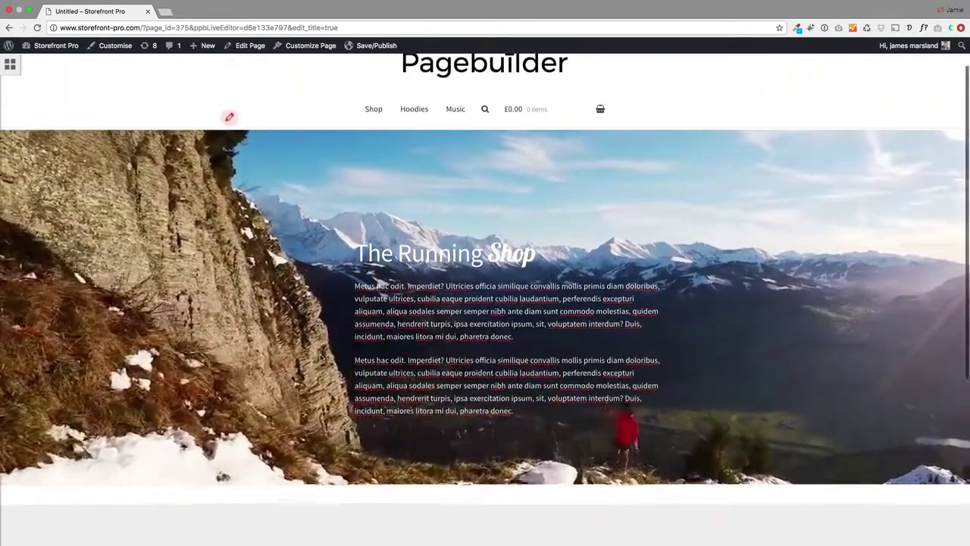
scroll(320, 357, "down", 2)
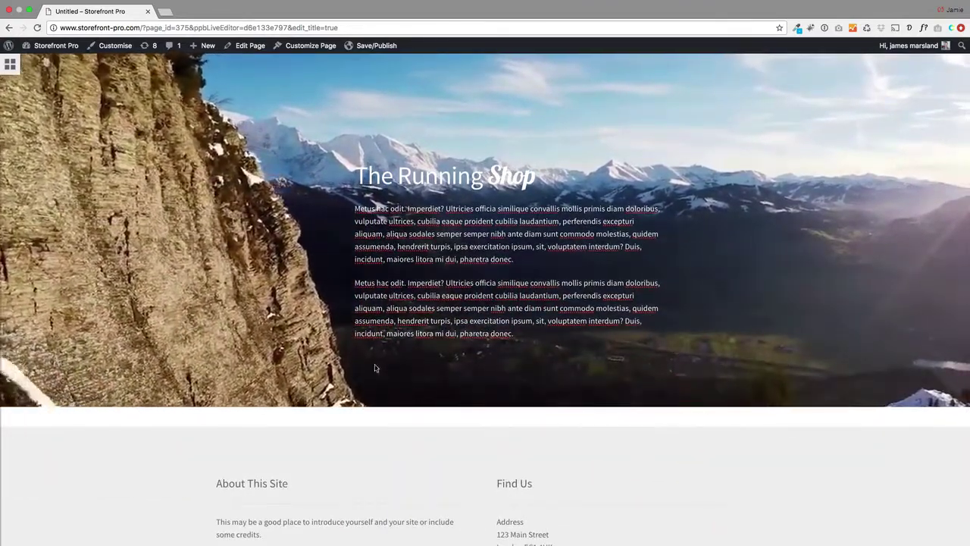
Add a one-column row below the hero headed 'Featured products'
left_click(485, 416)
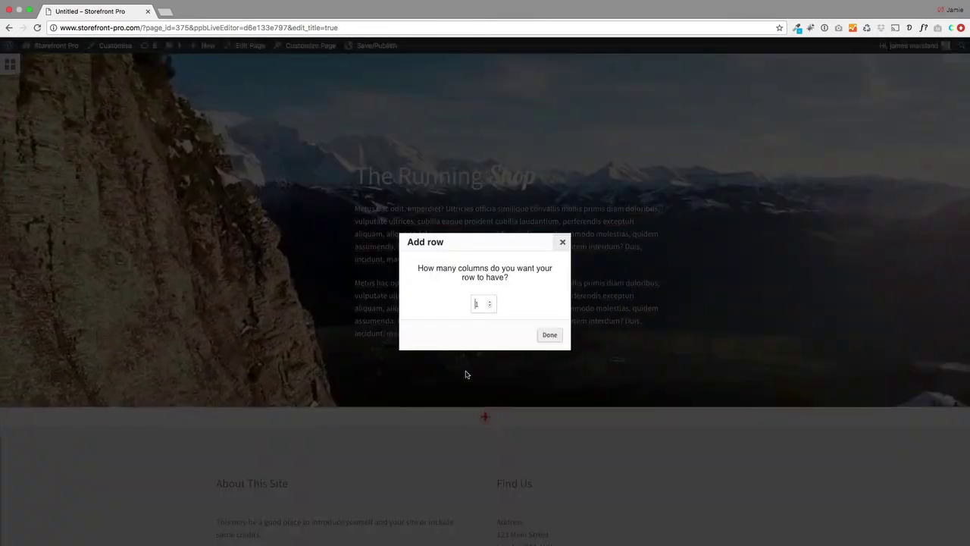
left_click(549, 335)
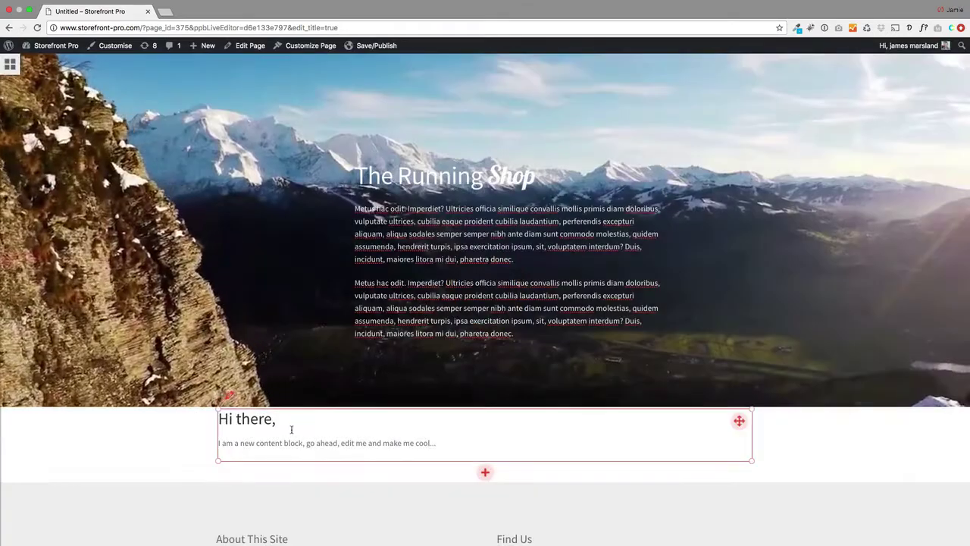
triple_click(262, 421)
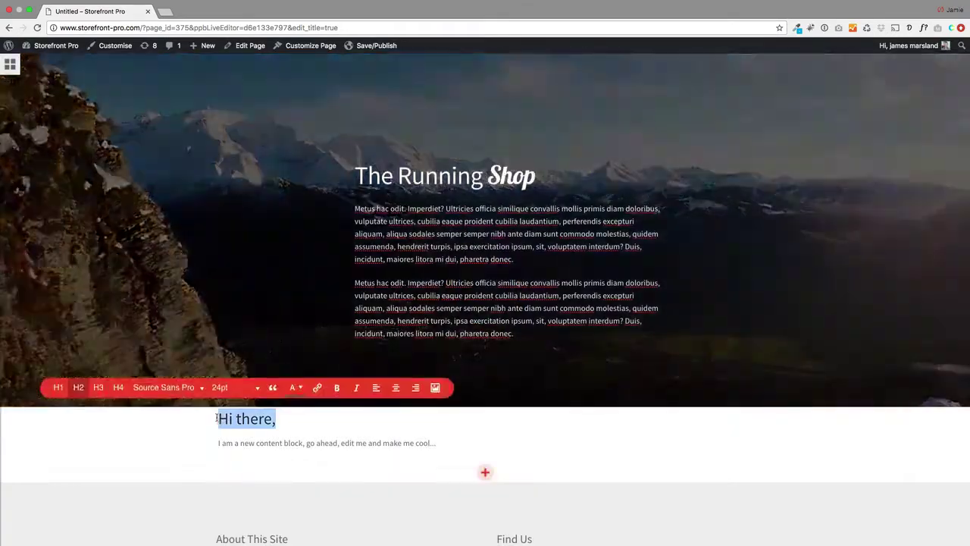
type("Feaut")
key("BackSpace")
key("BackSpace")
type("t")
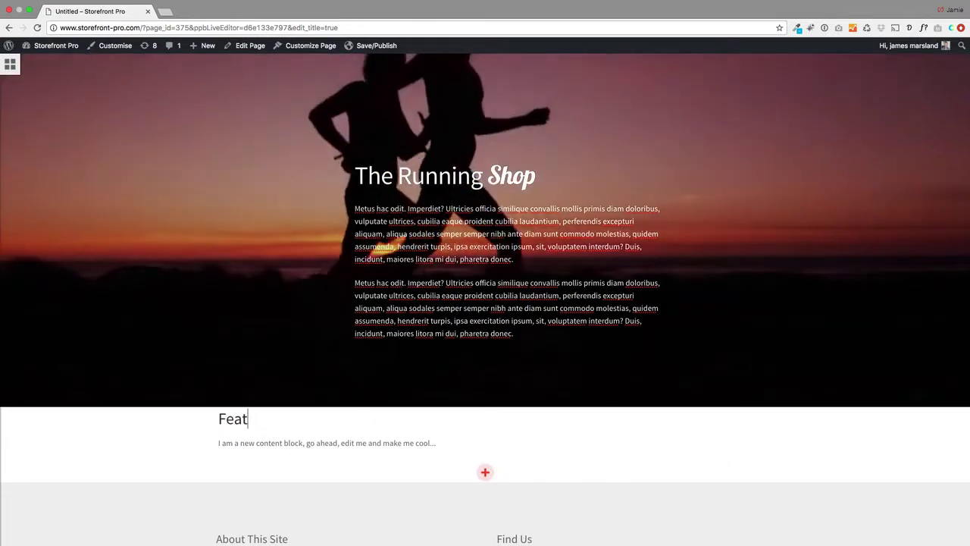
type("ured products")
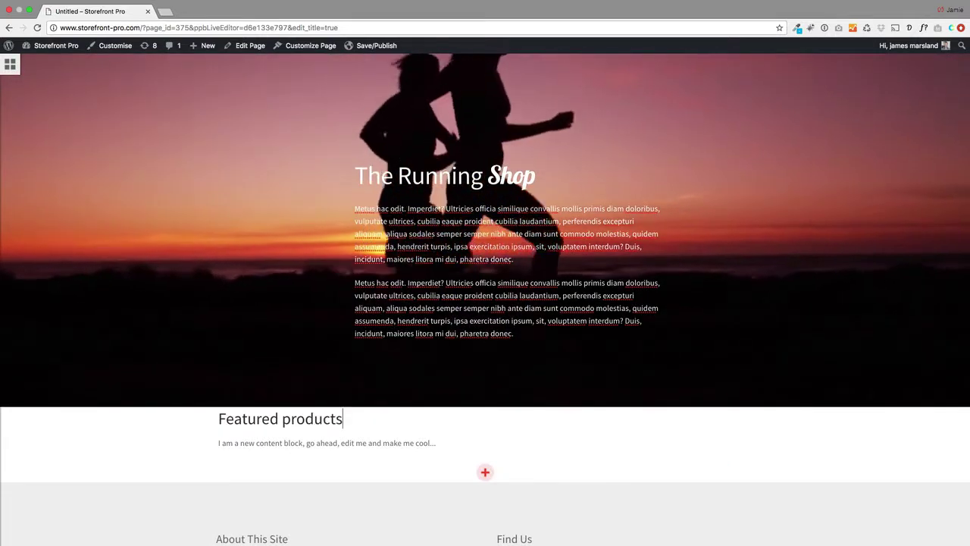
Replace the row's placeholder line with a lorem ipsum paragraph
triple_click(478, 443)
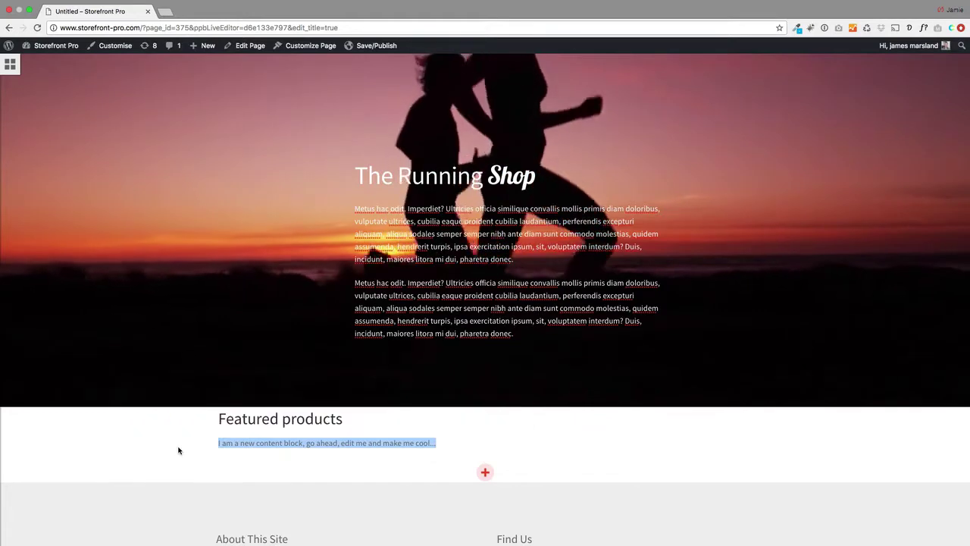
type("Metus hac odit. Imperdiet? Ultricies officia similique convallis mollis primis diam doloribus, vulputate ultrices, cubilia eaque proident cubilia laudantium, perferendis excepturi aliquam, aliqua sodales semper semper nibh ante diam sunt commodo molestias, quidem assumenda, hendrerit turpis, ipsa exercitation ipsum, sit, voluptatem interdum? Duis, incidunt, maiores litora mi dui, pharetra donec.")
scroll(115, 408, "down", 4)
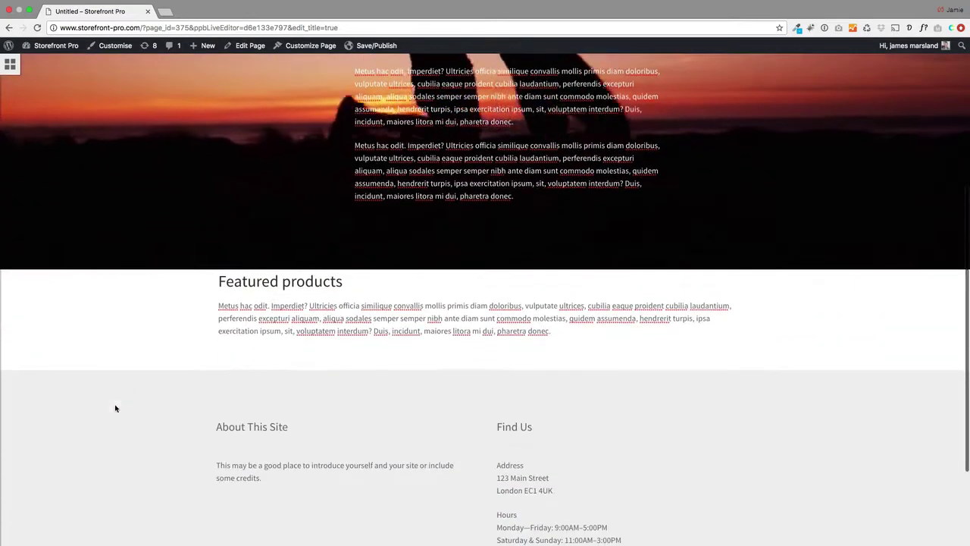
Add a Products block showing 4 featured products as a 3-column carousel
left_click(10, 66)
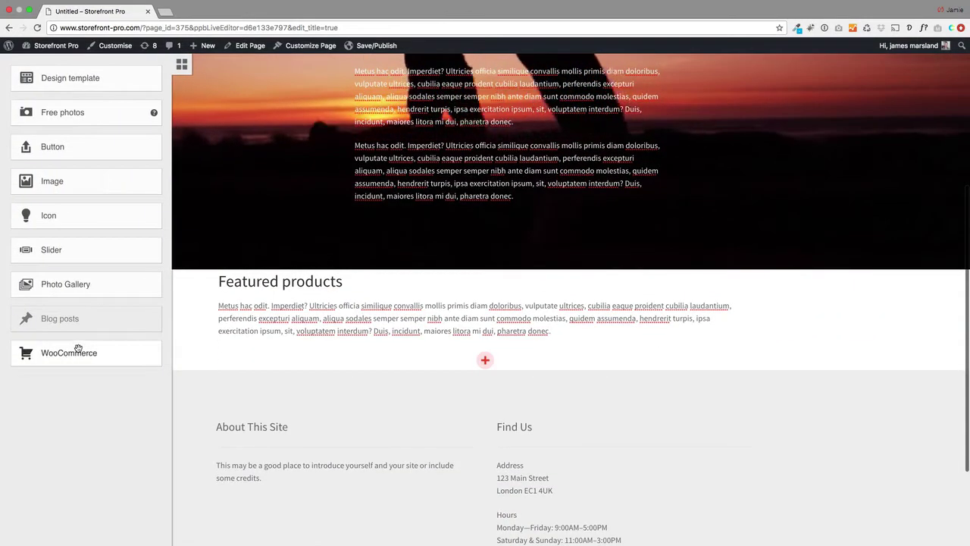
left_click_drag(78, 348, 440, 369)
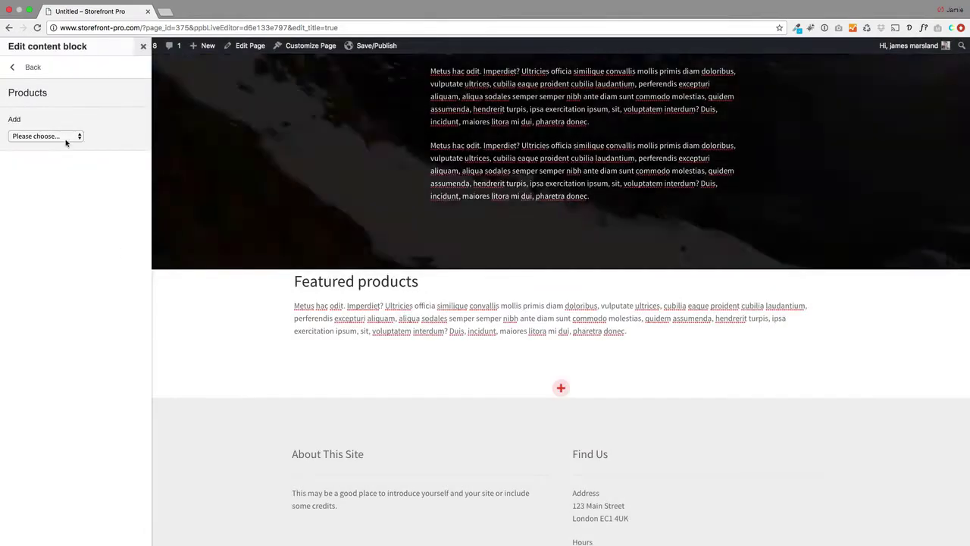
left_click(65, 136)
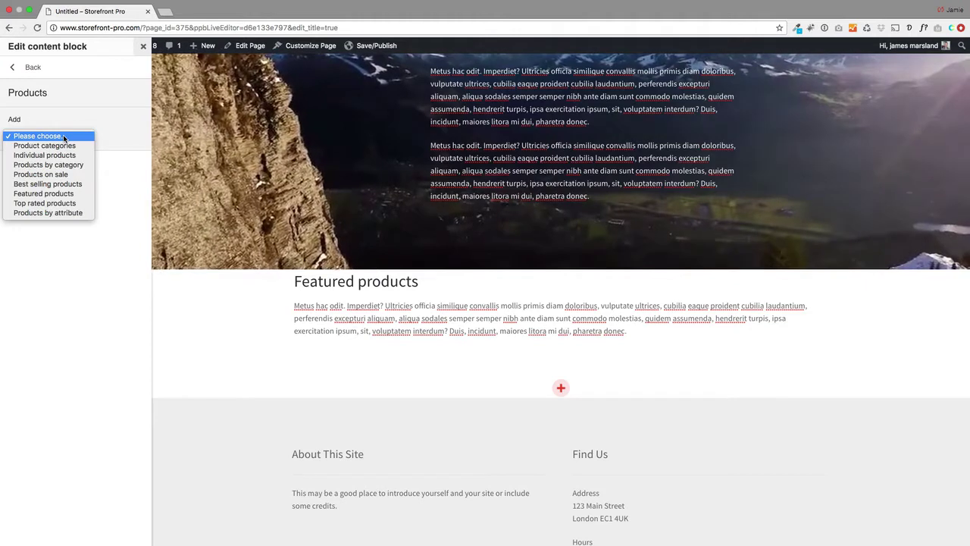
left_click(33, 194)
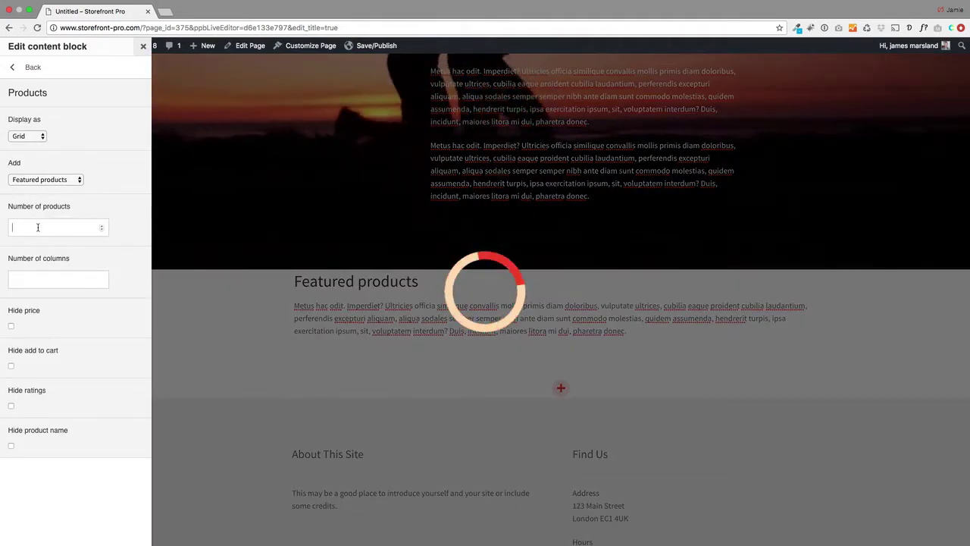
type("4")
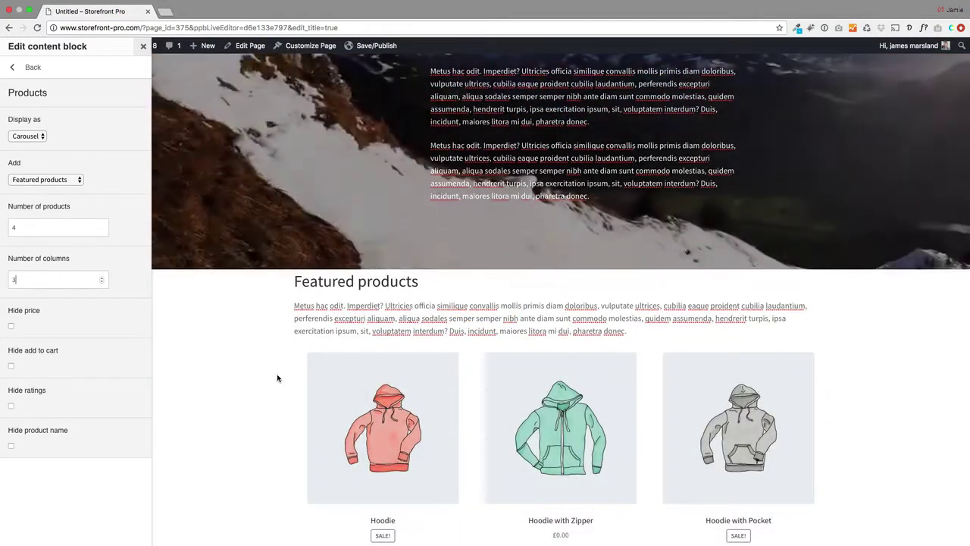
scroll(258, 373, "down", 2)
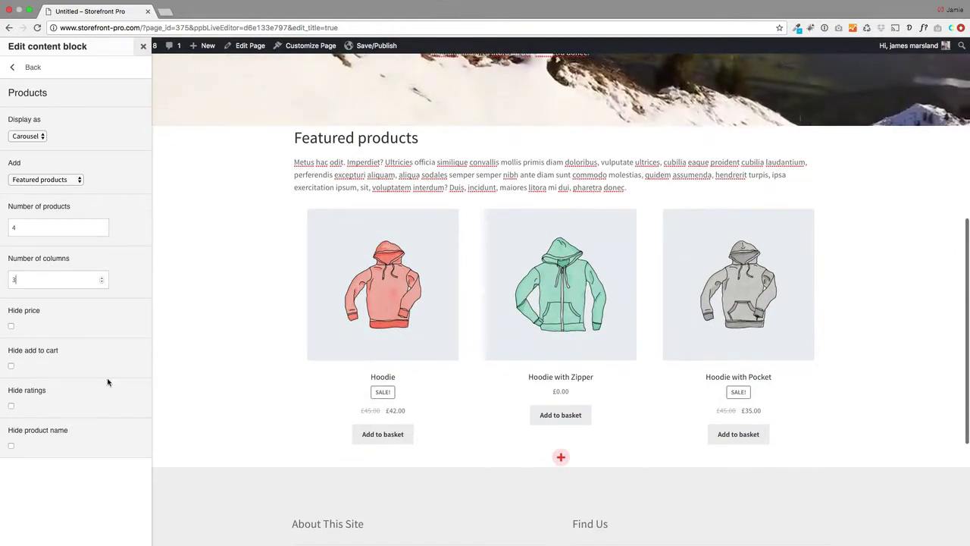
left_click(142, 46)
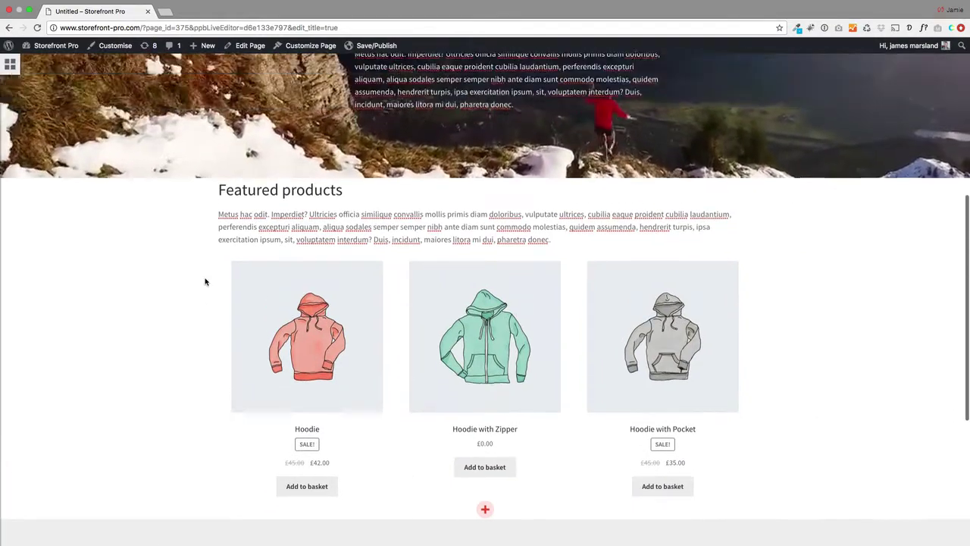
Insert a single-column row with a 'Hi there,' placeholder block beneath the products carousel
scroll(205, 284, "up", 2)
scroll(202, 303, "down", 2)
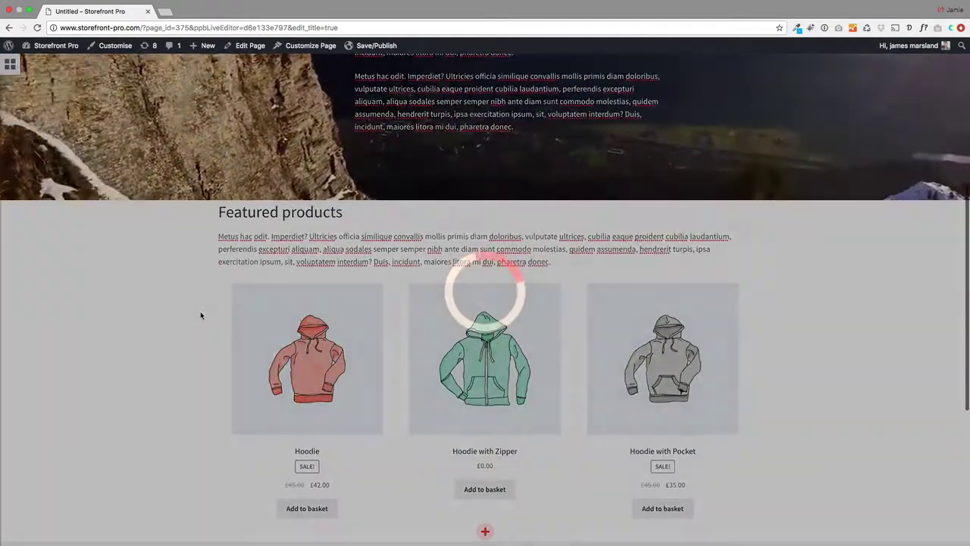
scroll(200, 314, "down", 2)
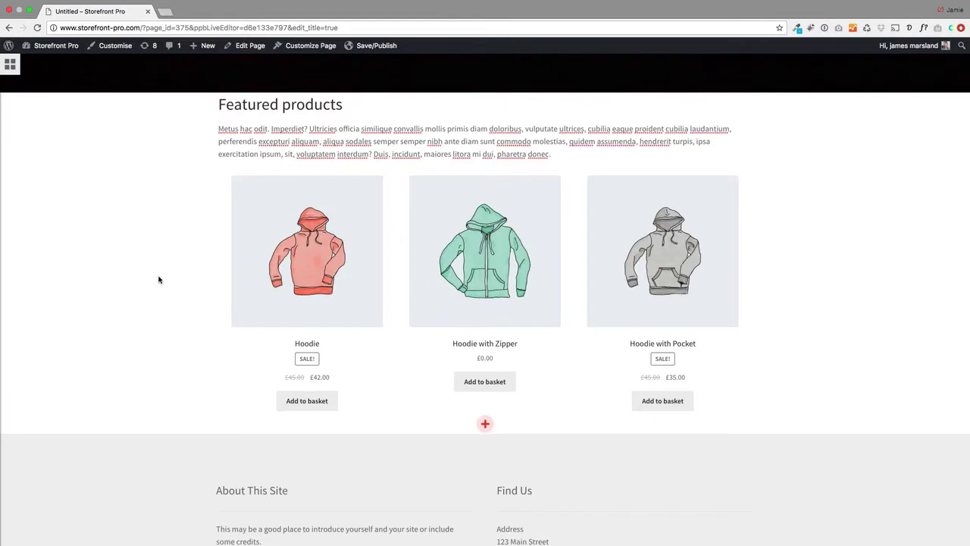
left_click(9, 68)
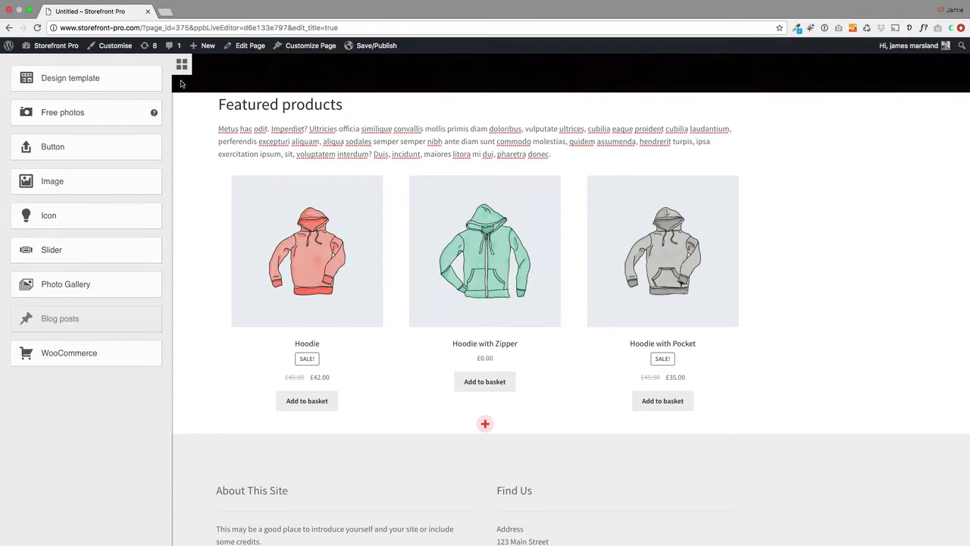
left_click(182, 67)
left_click(485, 424)
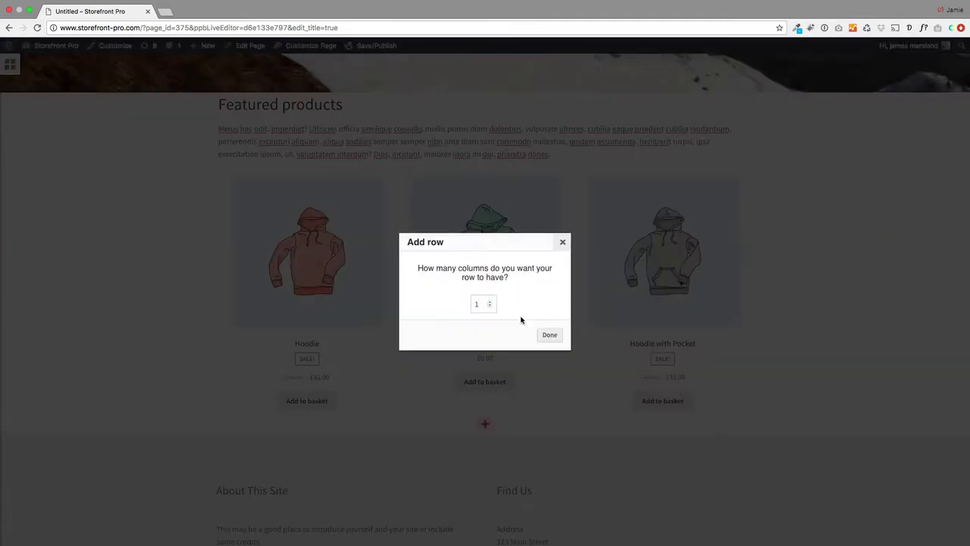
left_click(549, 335)
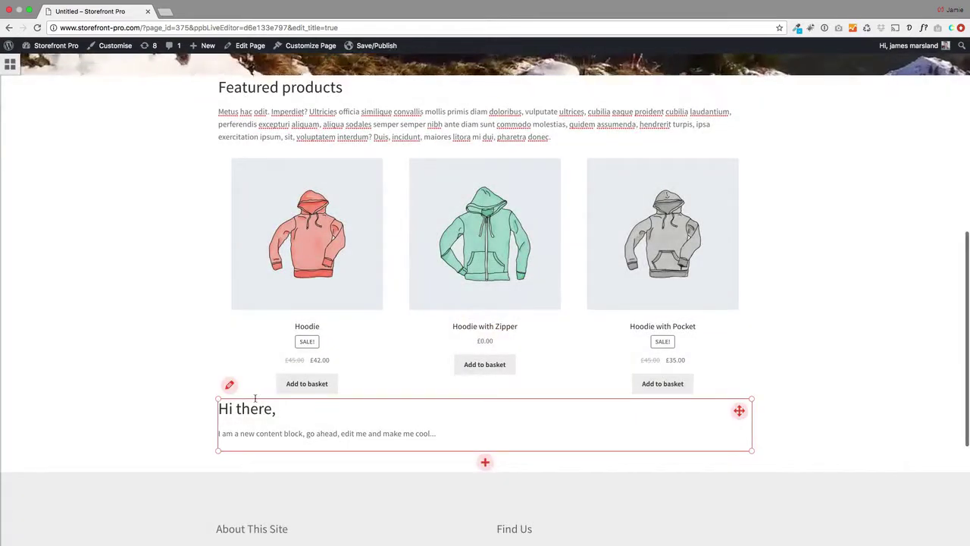
Set the row background to a free 'fashion' photo of a figure against blue sky
left_click(227, 385)
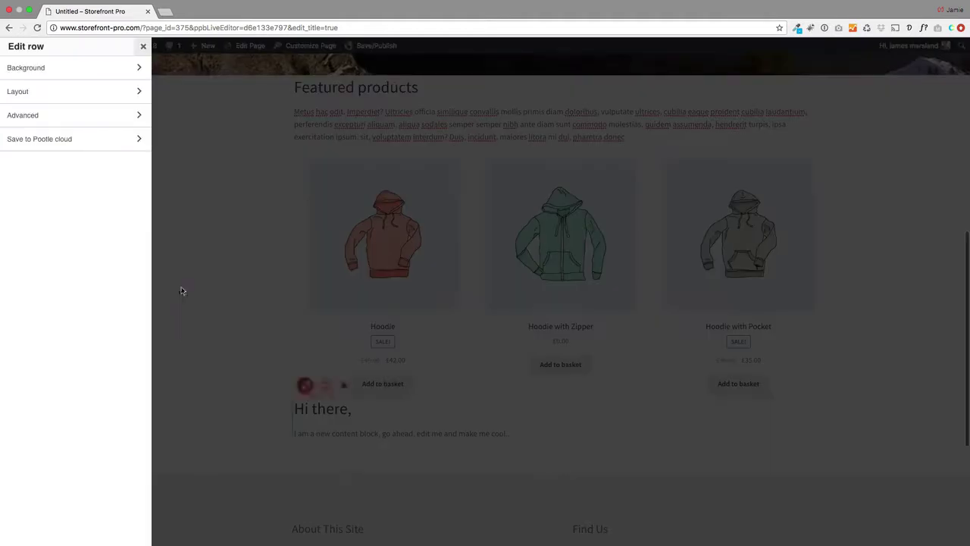
left_click(58, 75)
left_click(46, 136)
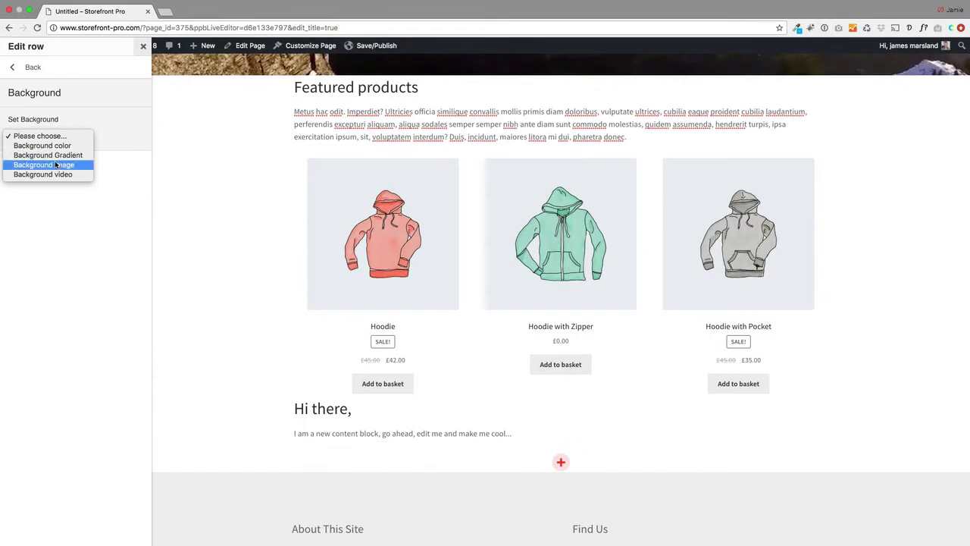
left_click(38, 162)
left_click(13, 212)
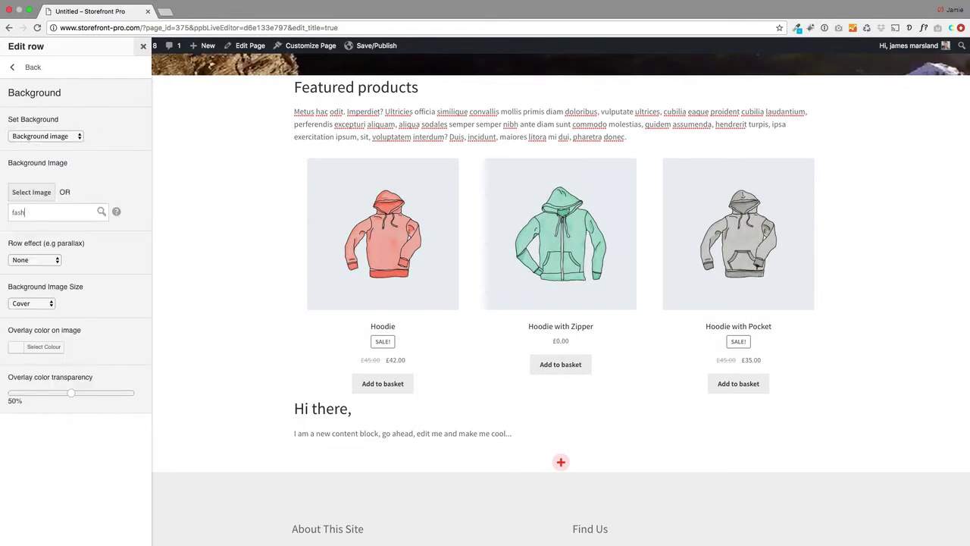
type("fashion")
left_click(101, 213)
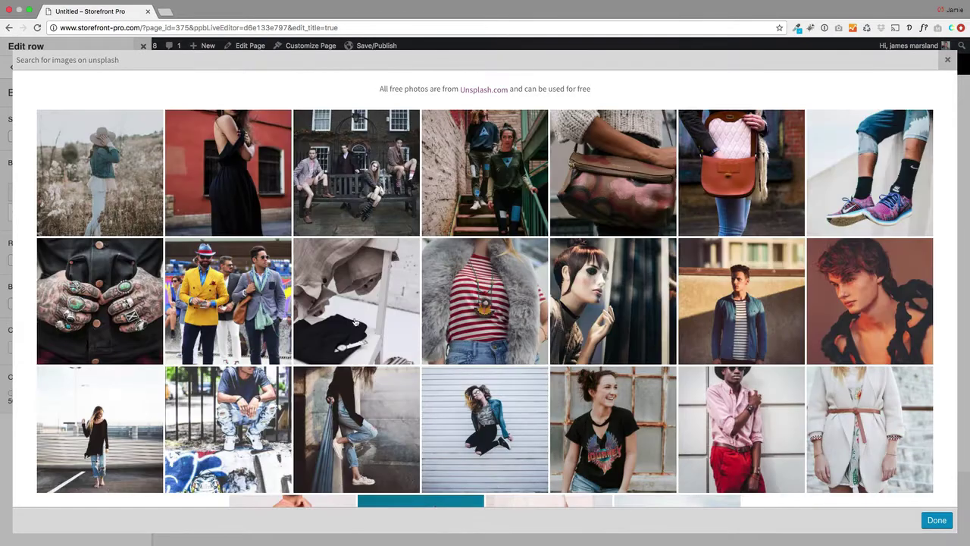
scroll(440, 378, "down", 3)
left_click(440, 378)
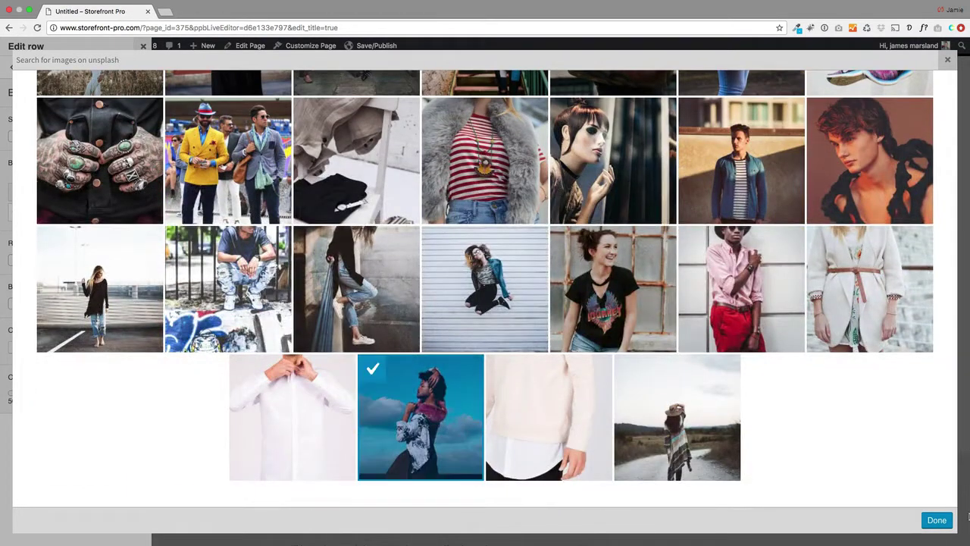
left_click(930, 521)
Make the photo row full width with a 600 px minimum height
left_click(43, 67)
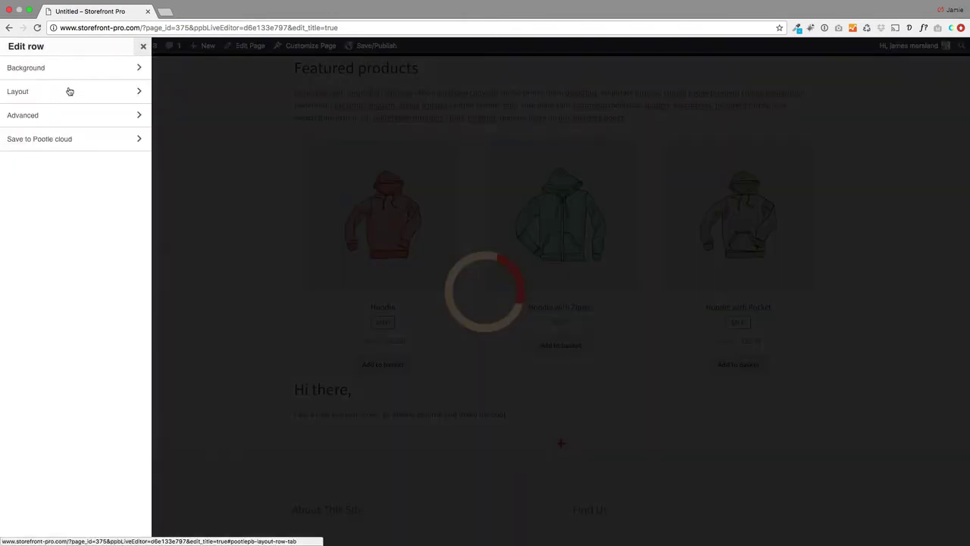
left_click(67, 91)
left_click(65, 133)
left_click(57, 145)
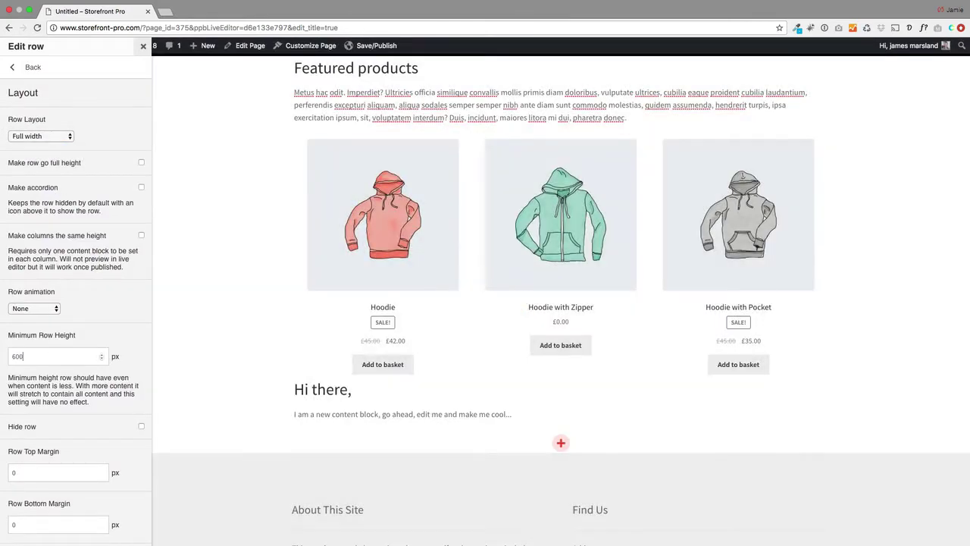
type("600")
Apply the Fixed parallax row effect to the photo background
left_click(30, 67)
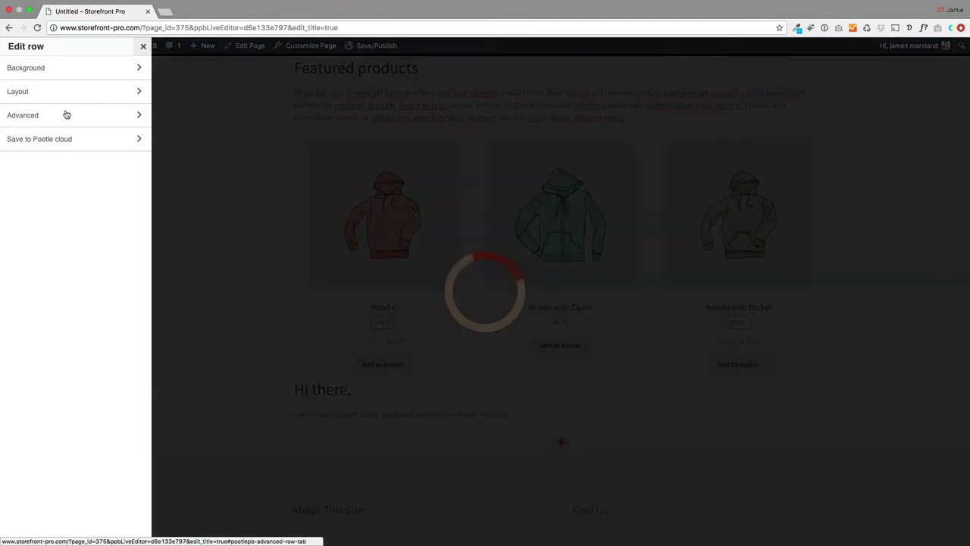
left_click(71, 92)
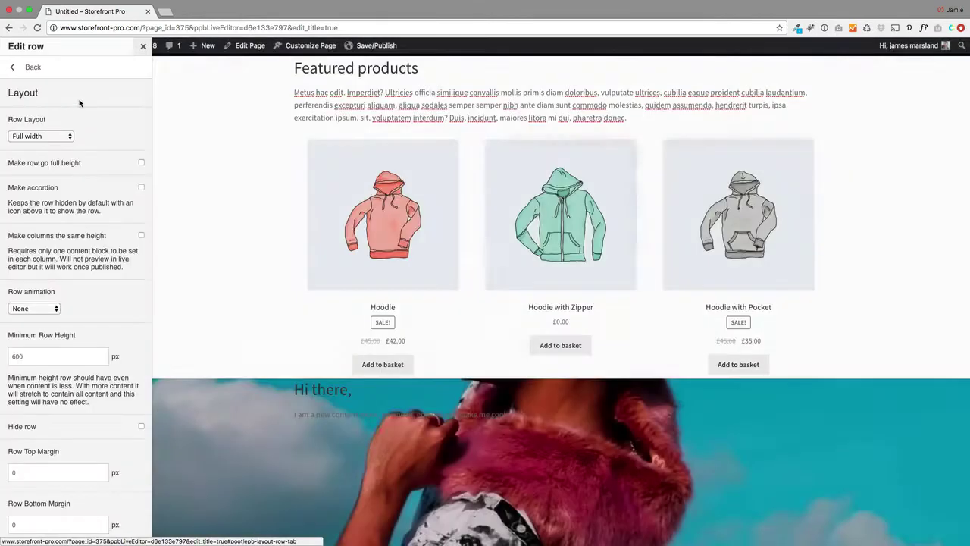
left_click(36, 73)
left_click(48, 70)
left_click(48, 322)
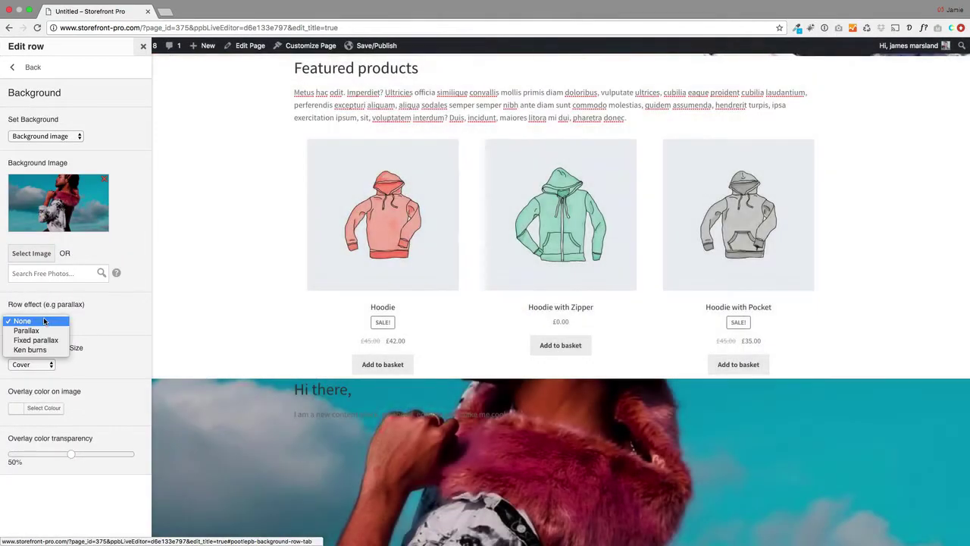
key("Return")
Delete the 'Hi there,' placeholder content block from the fashion photo row
left_click(143, 46)
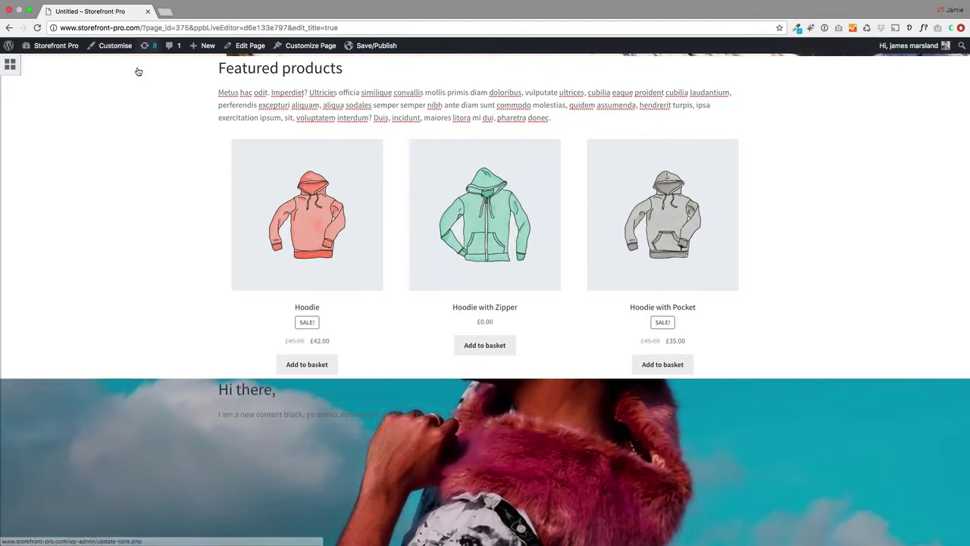
scroll(100, 353, "down", 3)
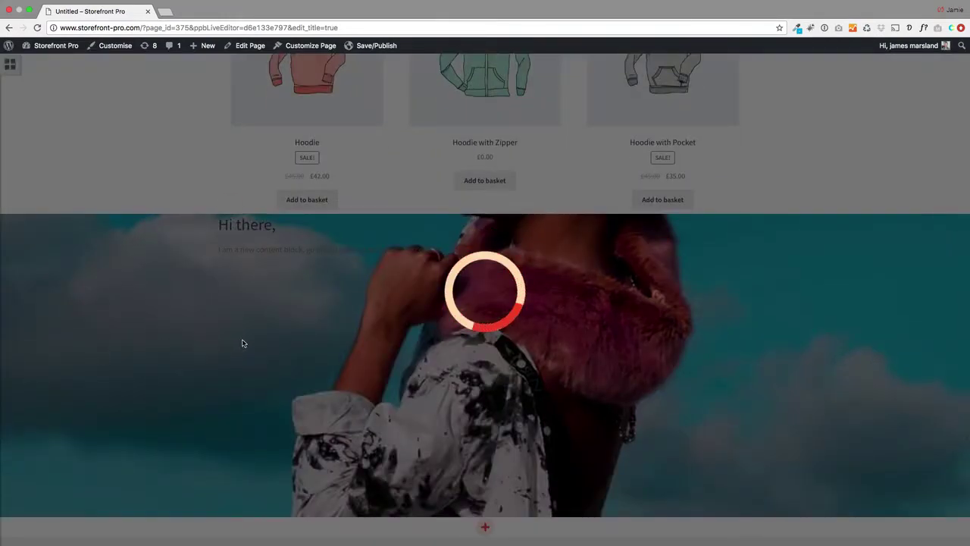
scroll(221, 340, "down", 5)
scroll(222, 346, "up", 4)
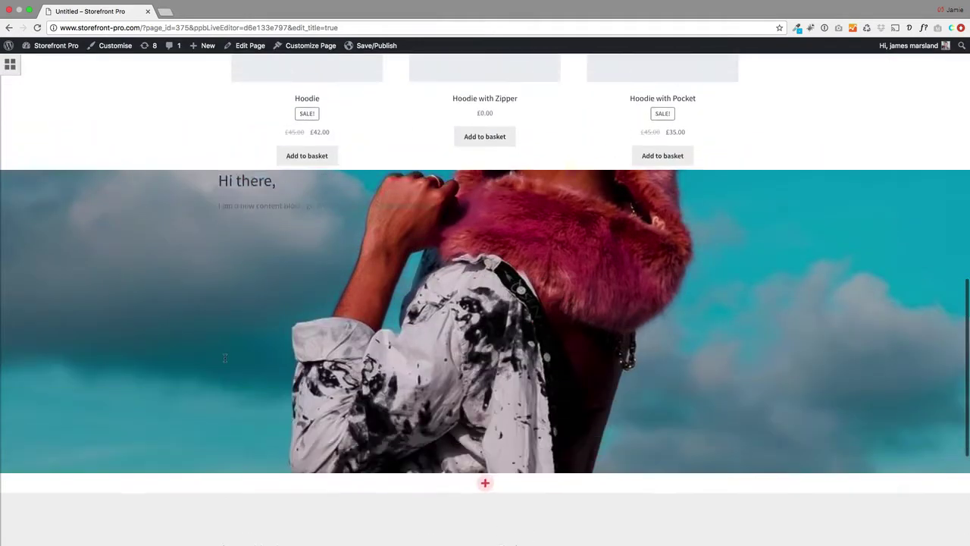
scroll(224, 358, "up", 1)
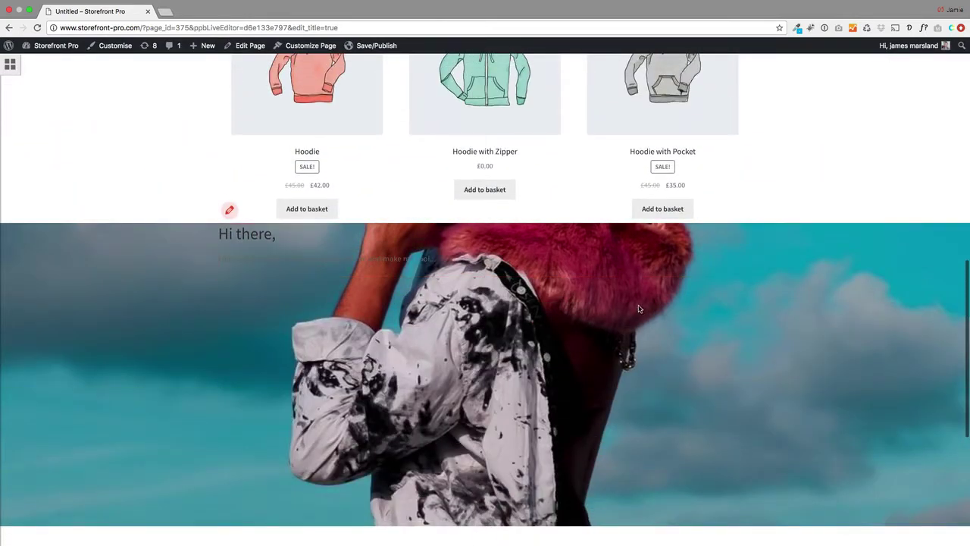
scroll(597, 329, "down", 3)
scroll(599, 333, "up", 2)
scroll(599, 342, "down", 1)
scroll(601, 362, "up", 3)
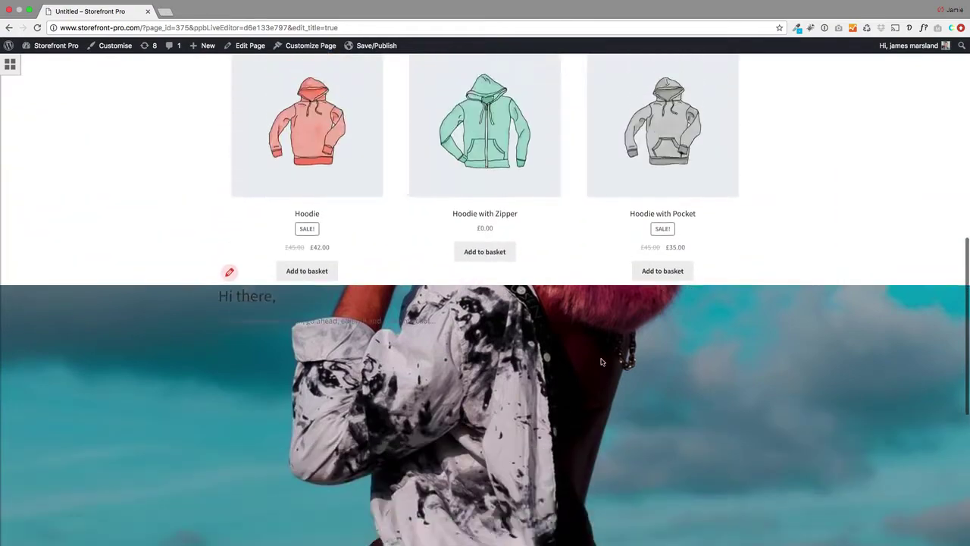
scroll(601, 362, "up", 2)
left_click(700, 390)
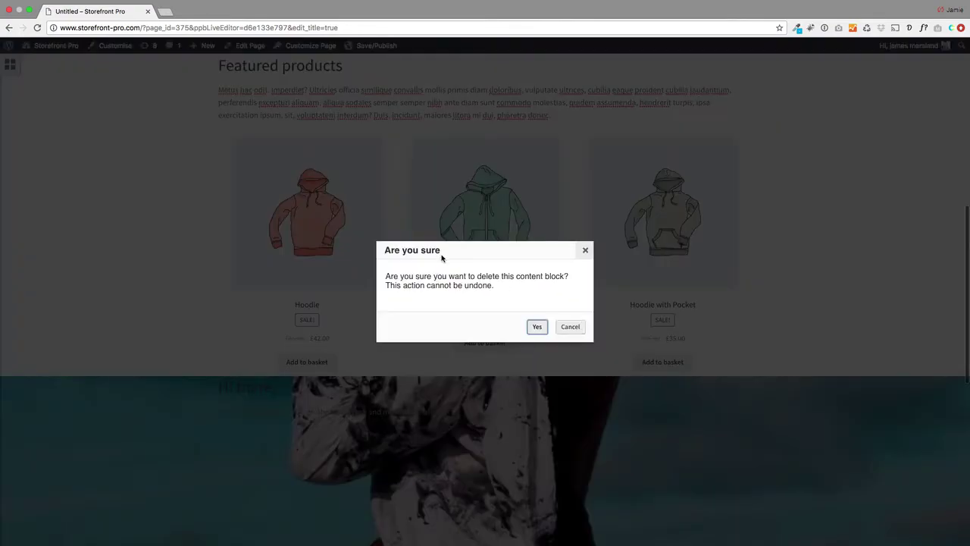
left_click(537, 327)
scroll(129, 323, "down", 5)
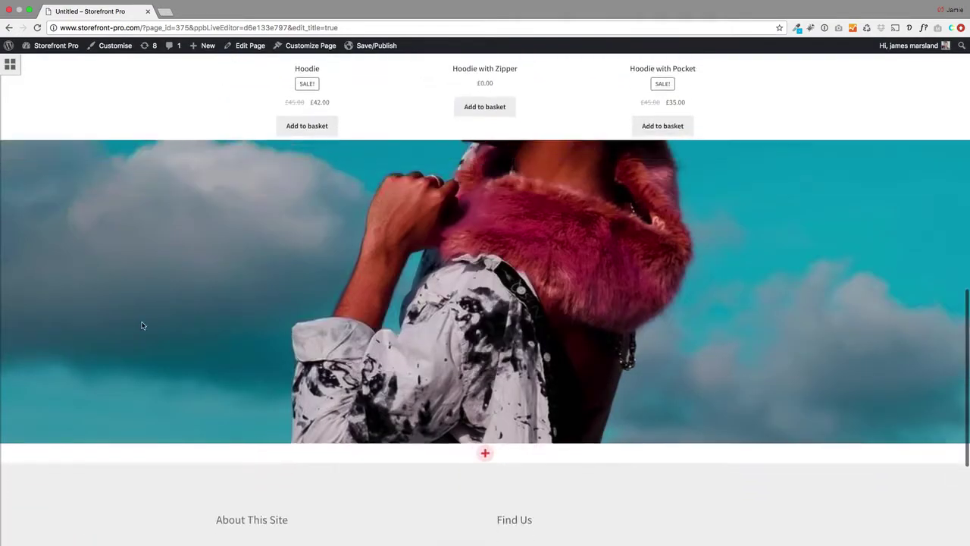
scroll(182, 324, "up", 10)
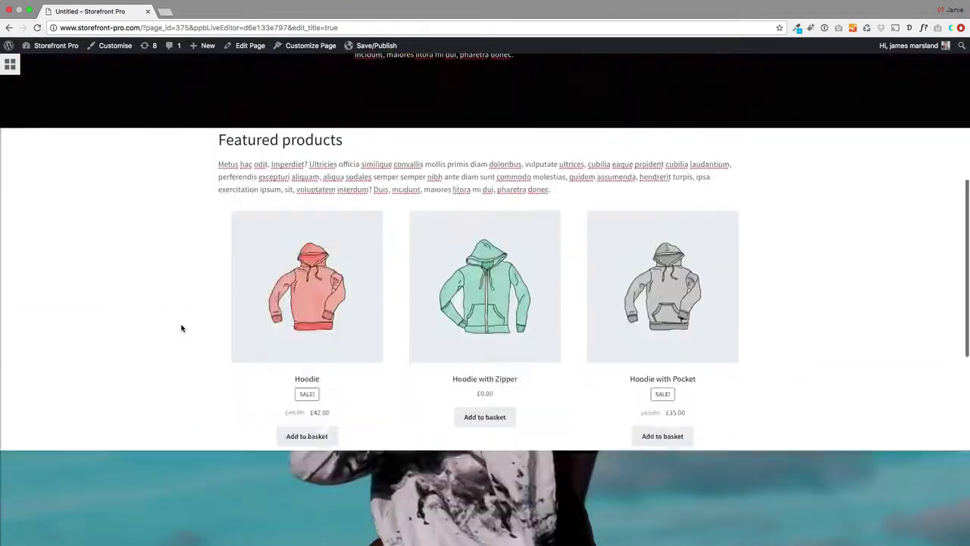
scroll(182, 326, "down", 10)
Add a new single-column row below the model image
left_click(10, 66)
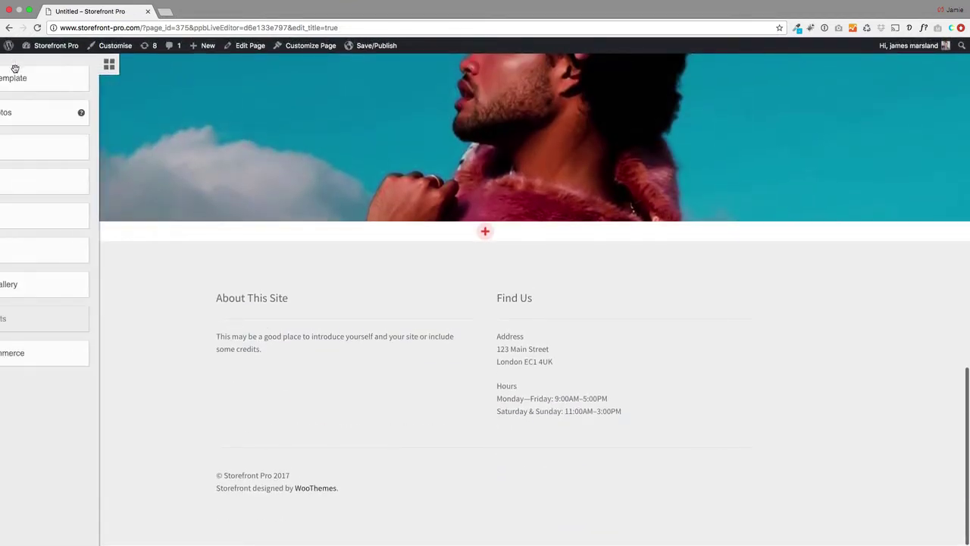
left_click(183, 66)
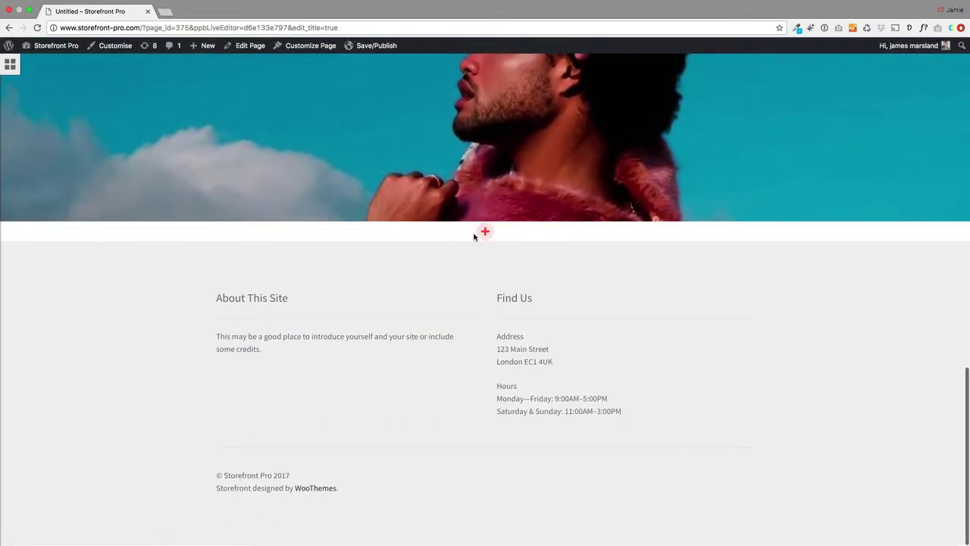
left_click(484, 231)
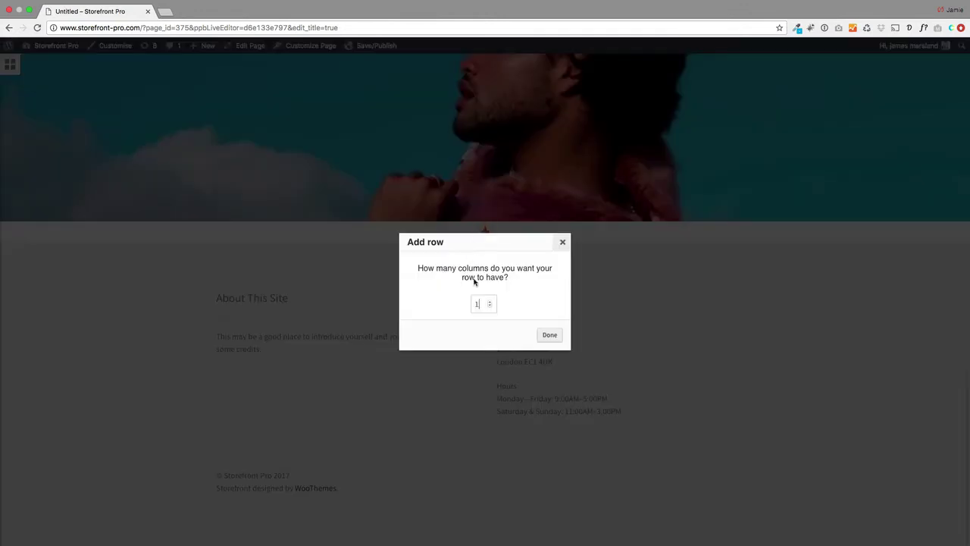
left_click(550, 335)
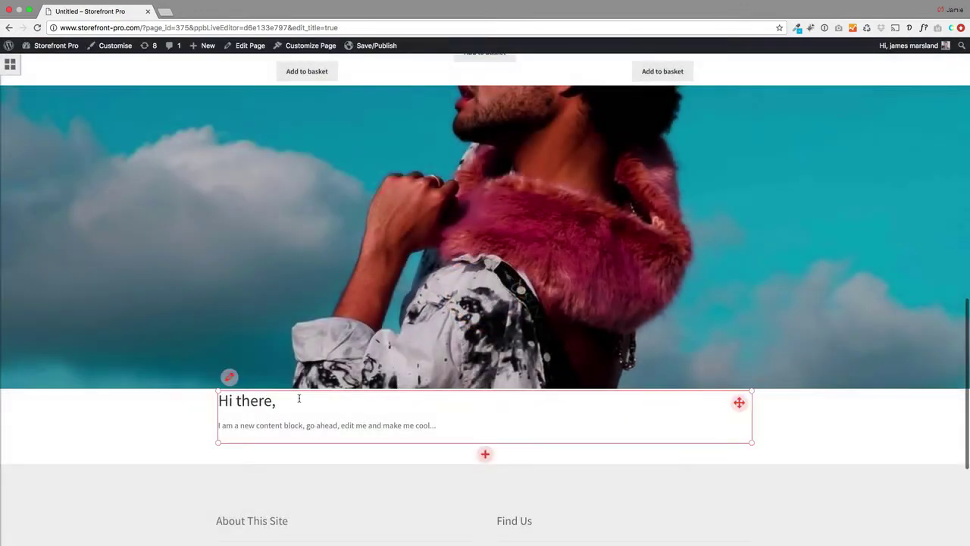
Change the row heading to 'Best sellers' and replace the paragraph with lorem ipsum text
triple_click(296, 400)
type("Best sellers")
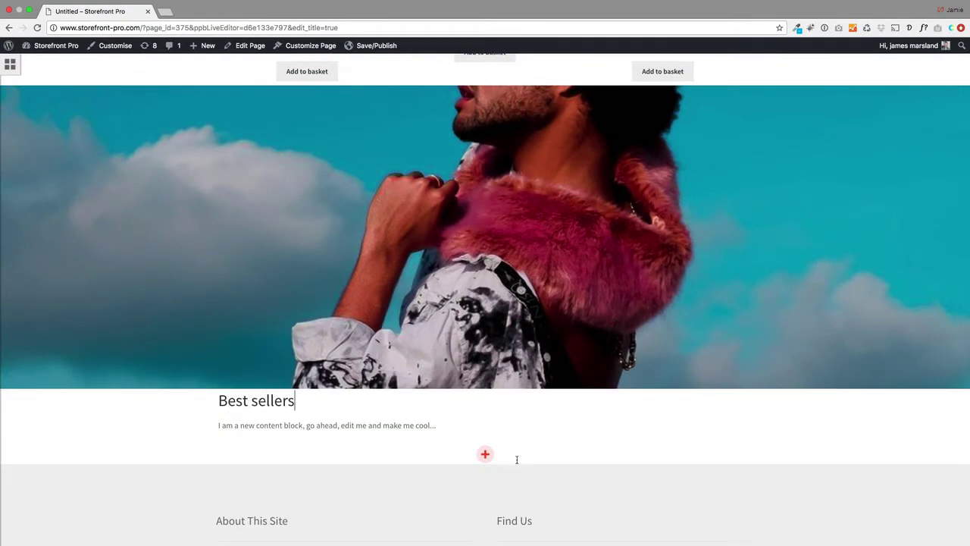
triple_click(222, 432)
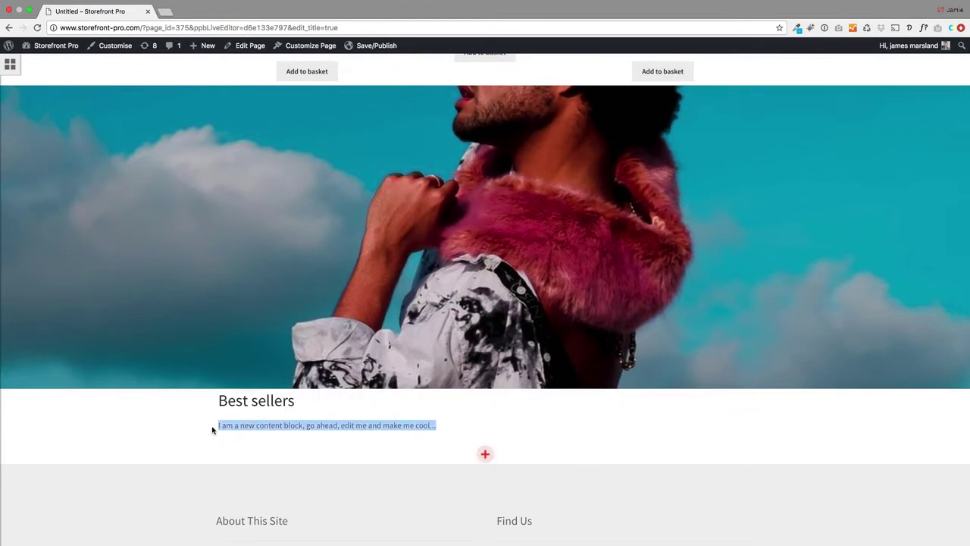
type("Metus hac odit. Imperdiet? Ultricies officia similique convallis mollis primis diam doloribus, vulputate ultrices, cubilia eaque proident cubilia laudantium, perferendis excepturi aliquam, aliqua sodales semper semper nibh ante diam sunt commodo molestias, quidem assumenda, hendrerit turpis, ipsa exercitation ipsum, sit, voluptatem interdum? Duis, incidunt, maiores litora mi dui, pharetra donec.")
Set the heading word 'sellers' in Lobster font
scroll(162, 357, "down", 4)
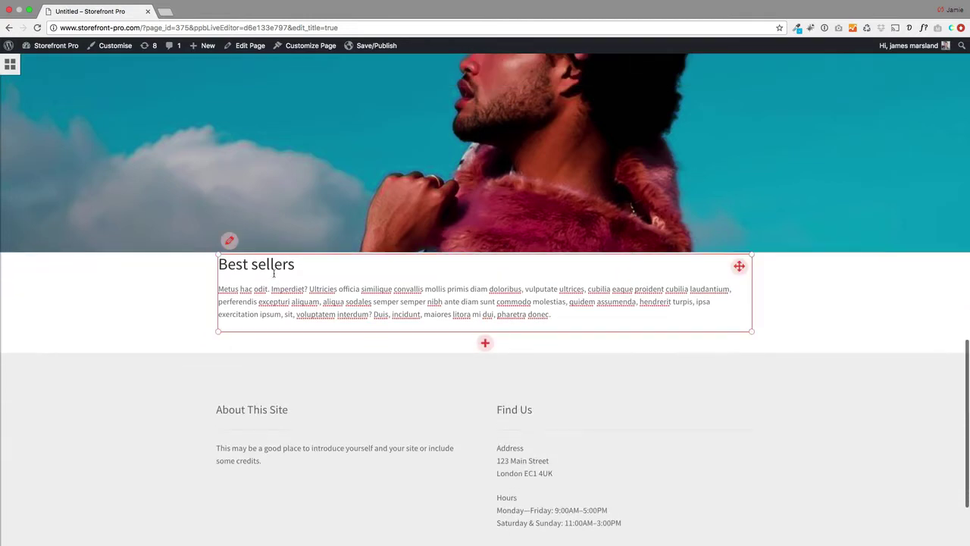
left_click(216, 233)
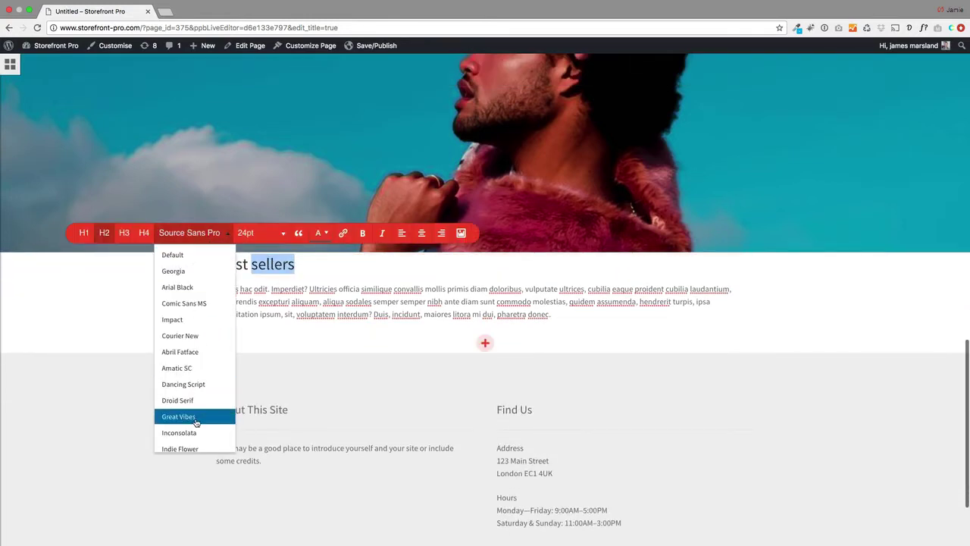
scroll(193, 425, "down", 1)
scroll(193, 430, "down", 1)
left_click(191, 429)
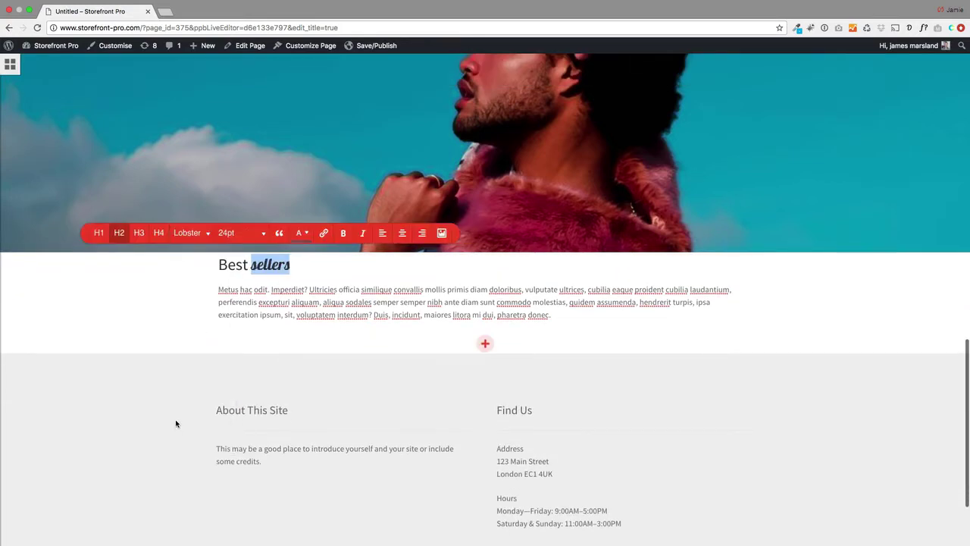
left_click(10, 68)
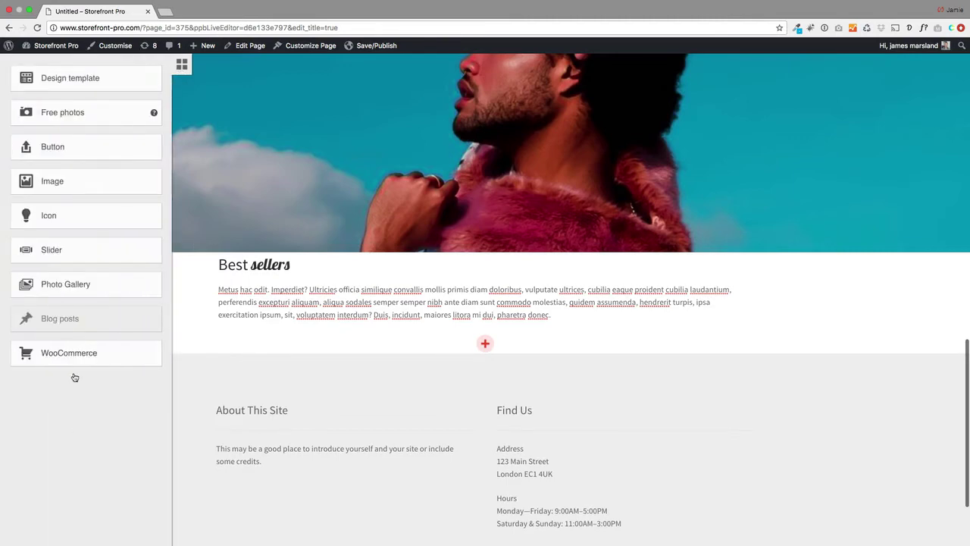
Insert a WooCommerce block showing 3 best-selling products as a grid in the Best sellers row
left_click_drag(71, 377, 410, 358)
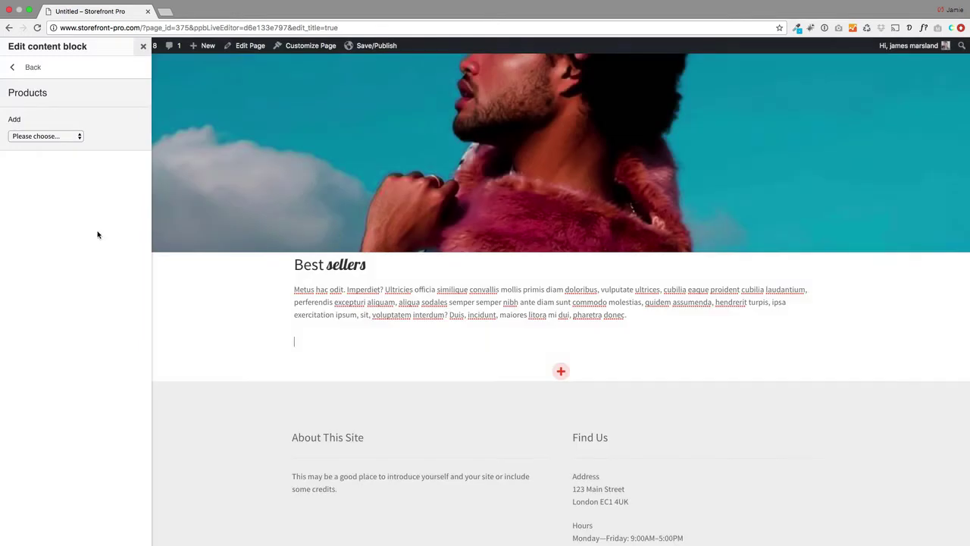
left_click(55, 135)
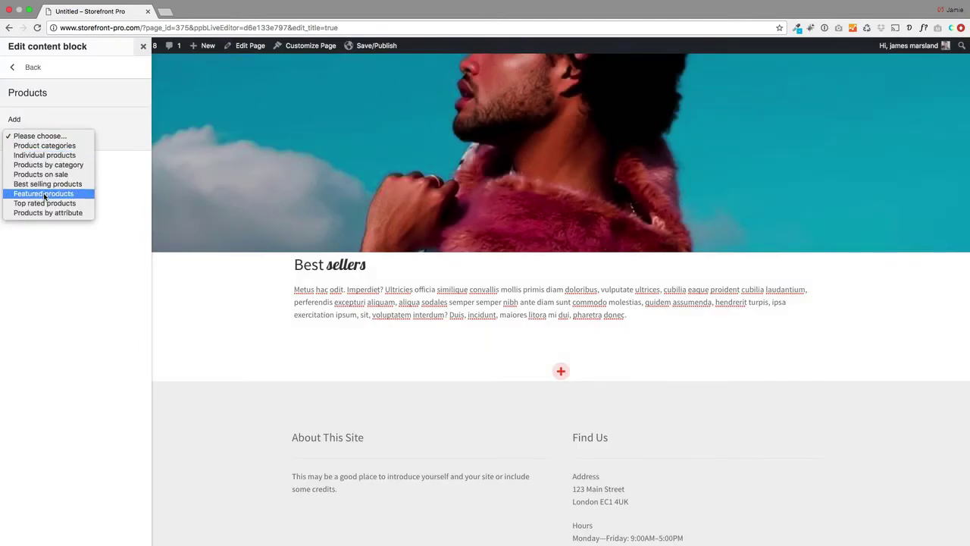
key("Up")
key("Return")
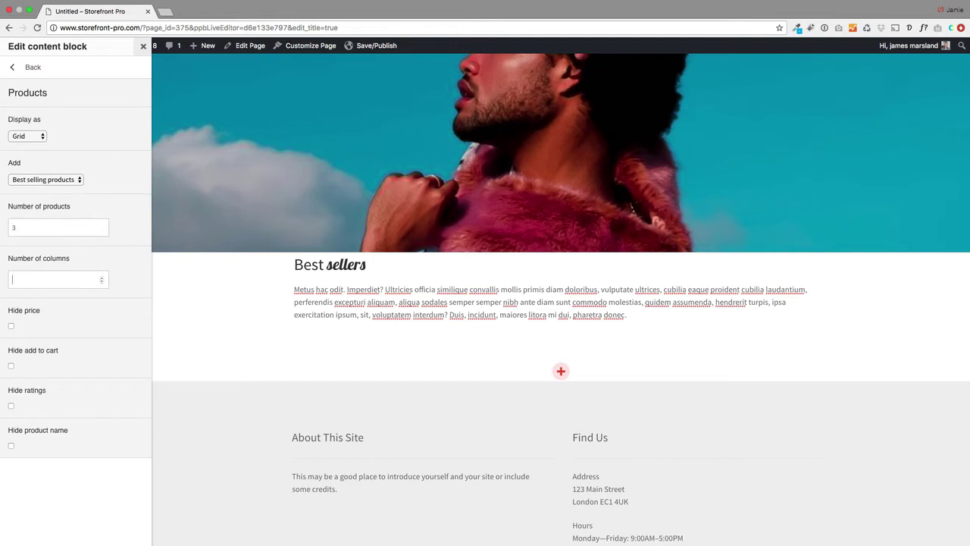
left_click(144, 49)
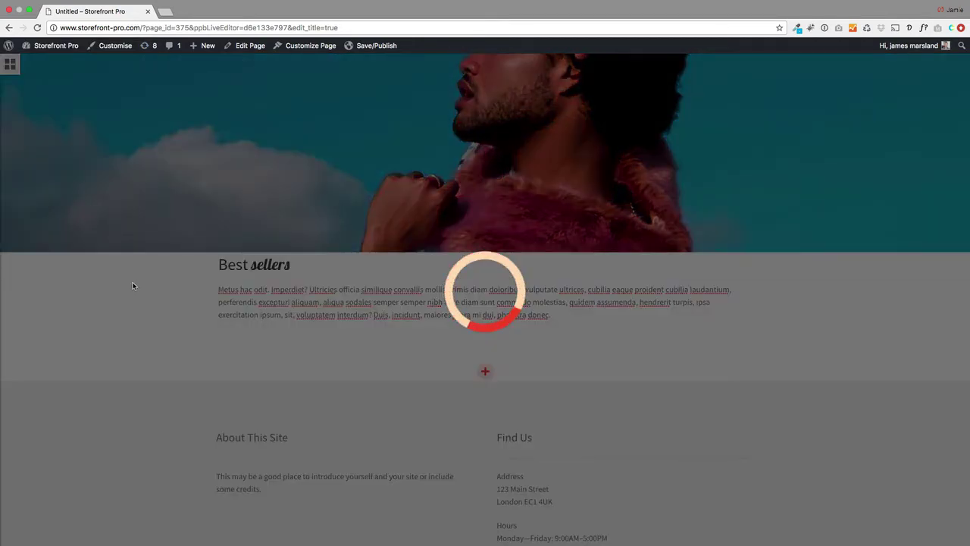
scroll(132, 288, "down", 1)
scroll(133, 288, "up", 7)
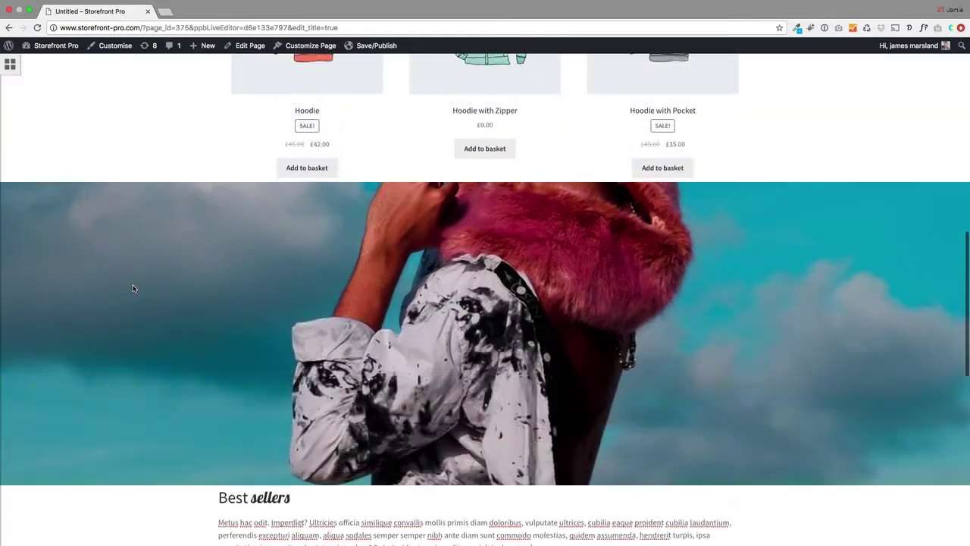
scroll(133, 288, "down", 2)
scroll(132, 288, "up", 8)
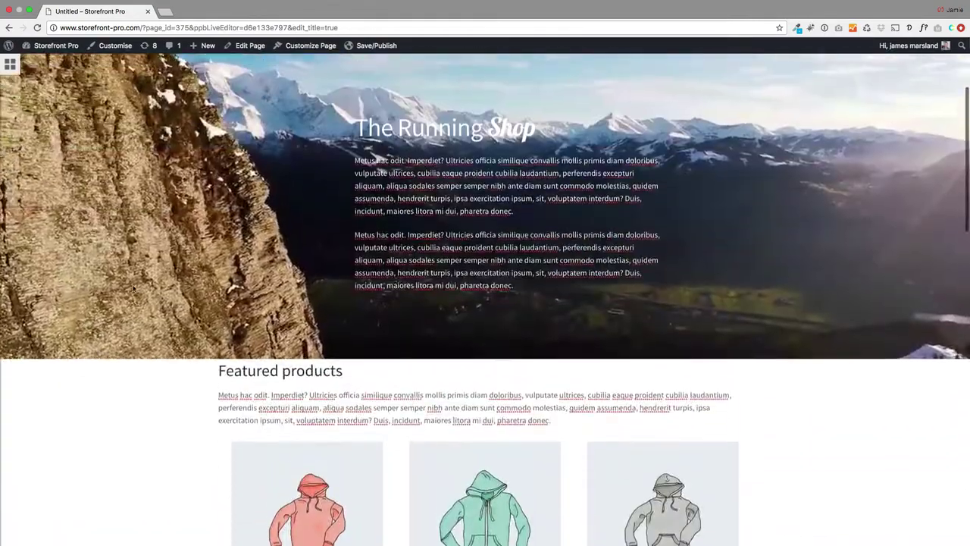
scroll(132, 288, "down", 8)
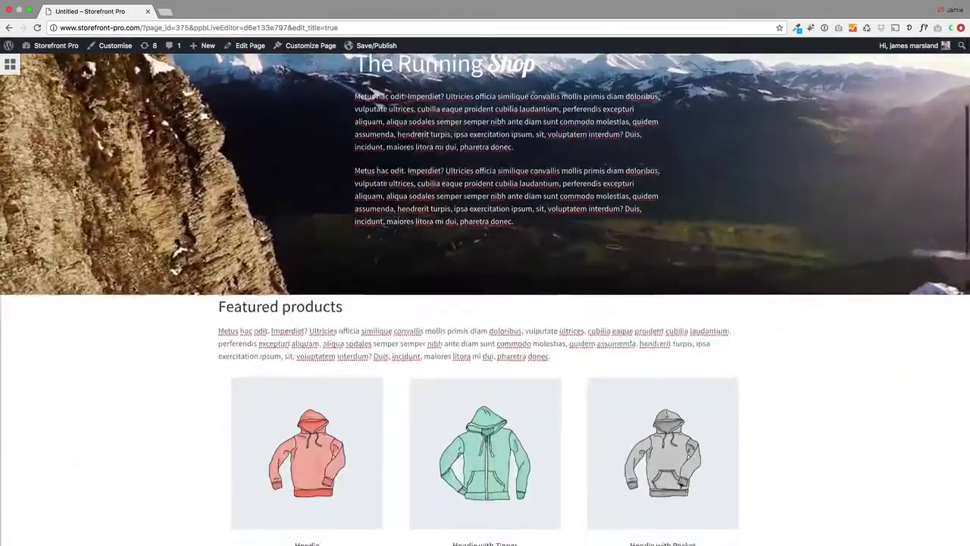
scroll(133, 289, "down", 6)
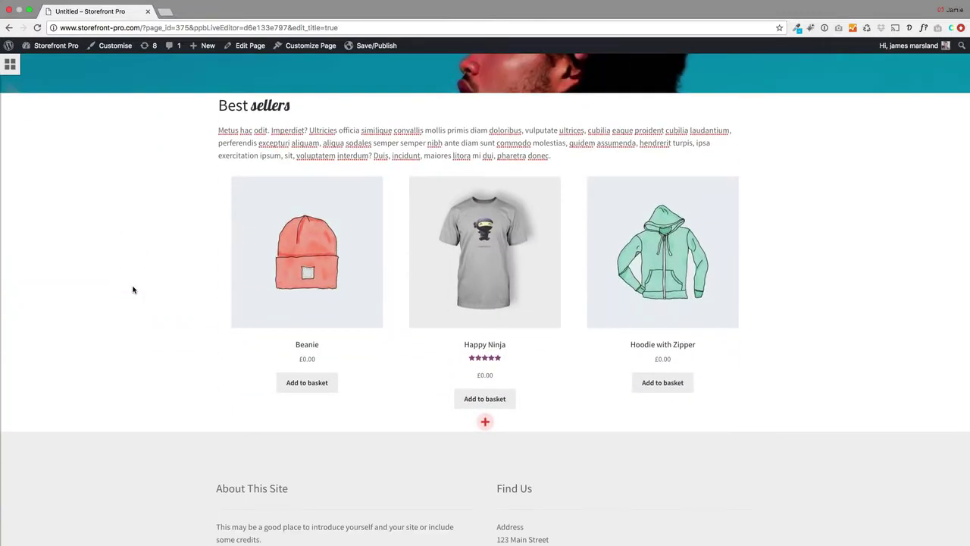
Publish the page, entering 'MyStore' as its title
scroll(132, 289, "up", 5)
mouse_move(371, 47)
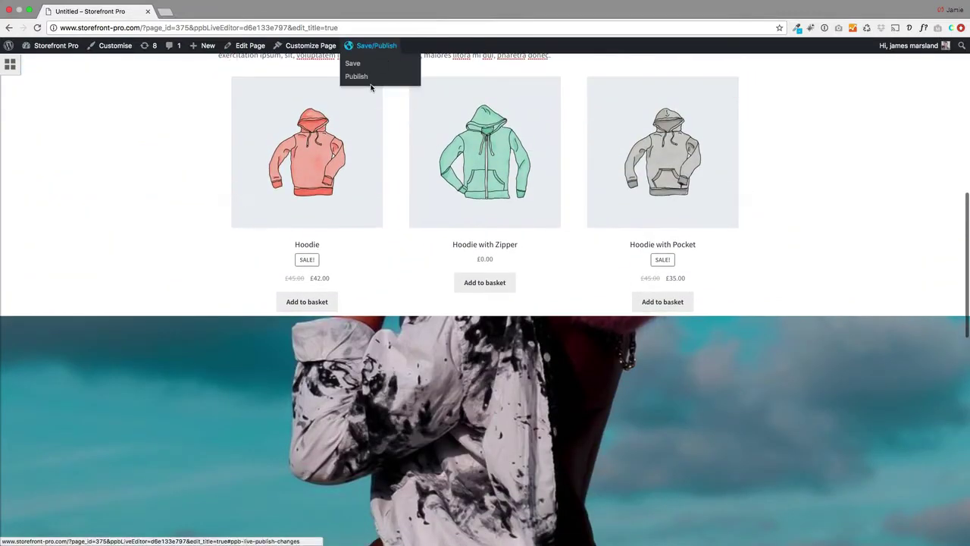
left_click(358, 77)
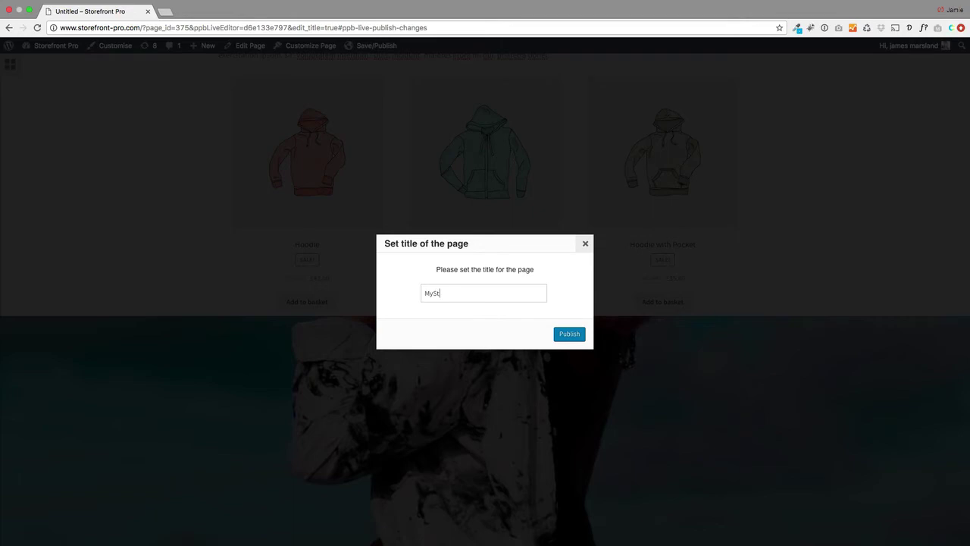
left_click(567, 333)
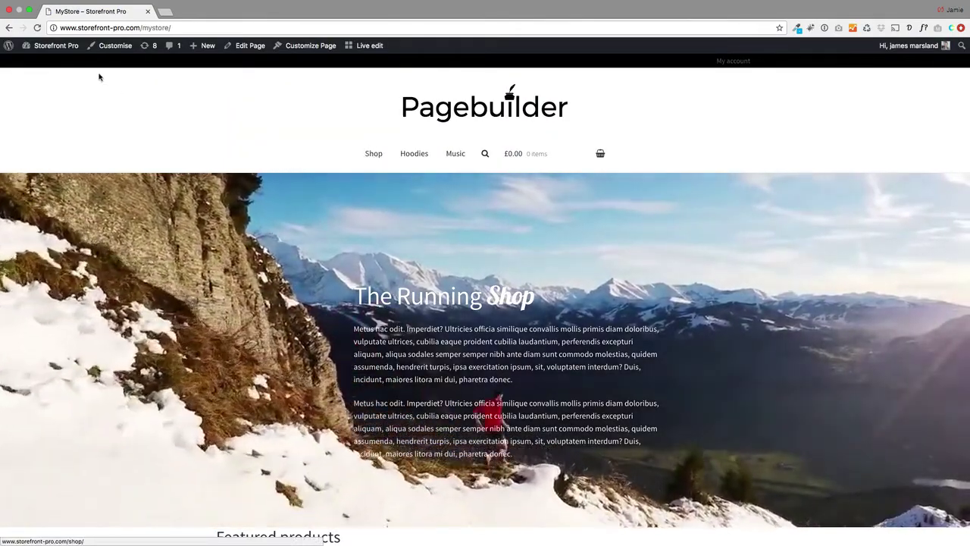
In Appearance > Menus, move MyStore to the top of the Handheld Menu and remove Shop
mouse_move(53, 45)
left_click(33, 101)
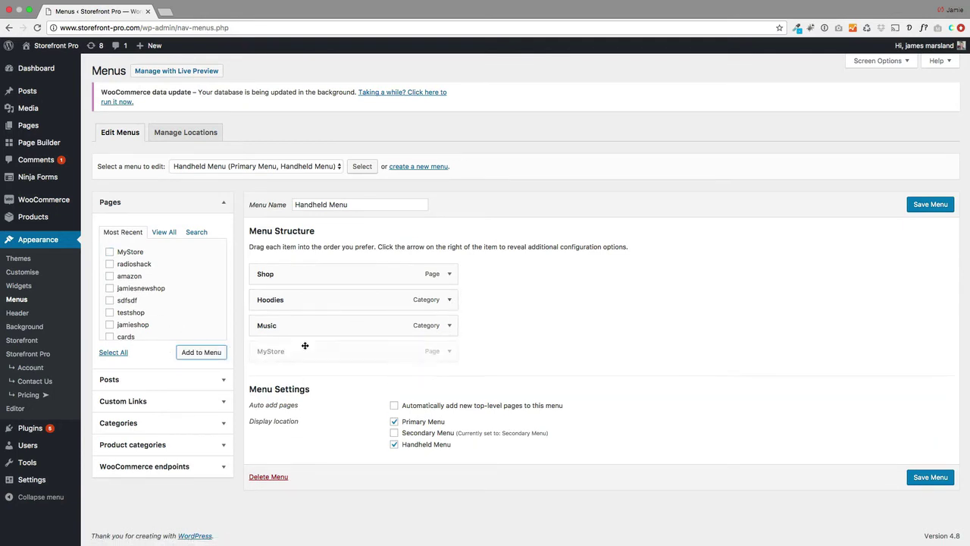
left_click_drag(305, 351, 321, 271)
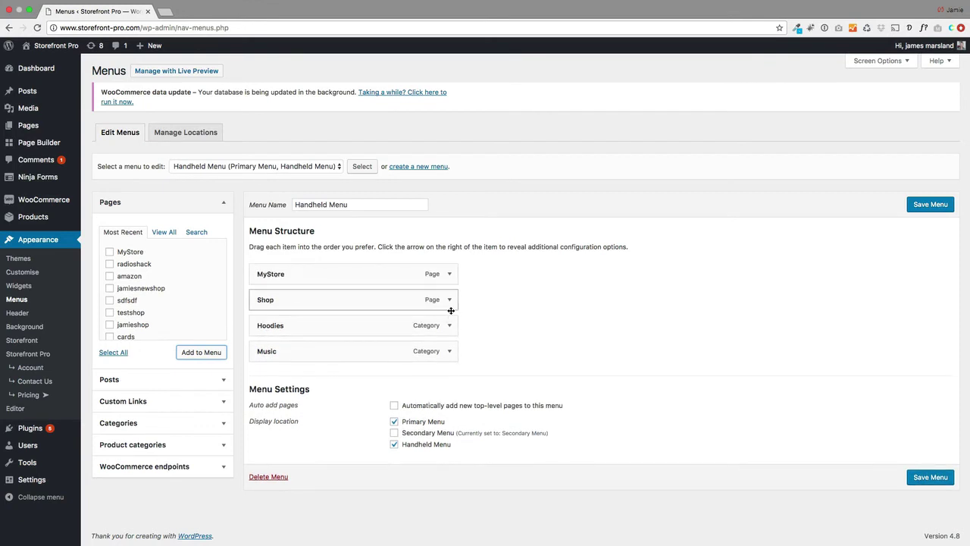
left_click(449, 301)
left_click(267, 435)
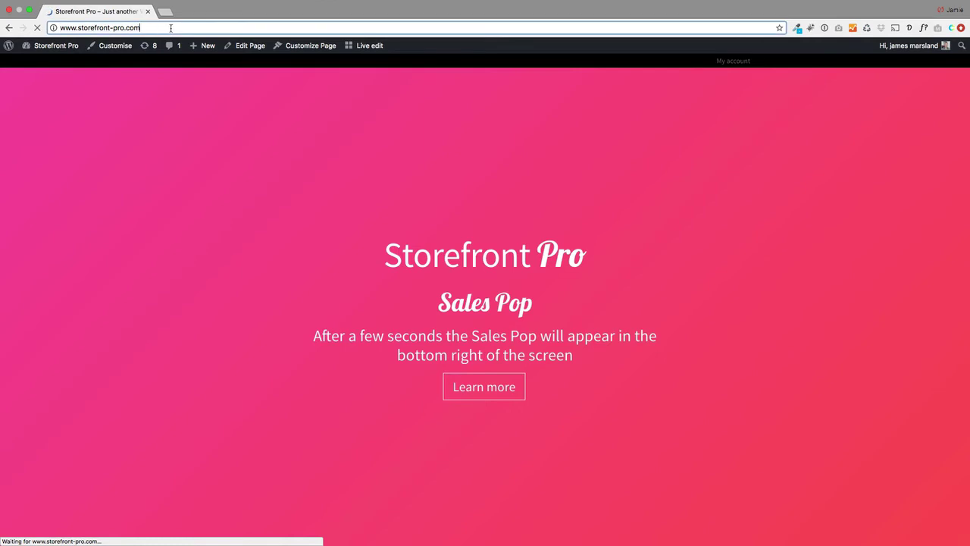
Load storefront-pro.com/mystore and scroll through the live MyStore page
type("/my")
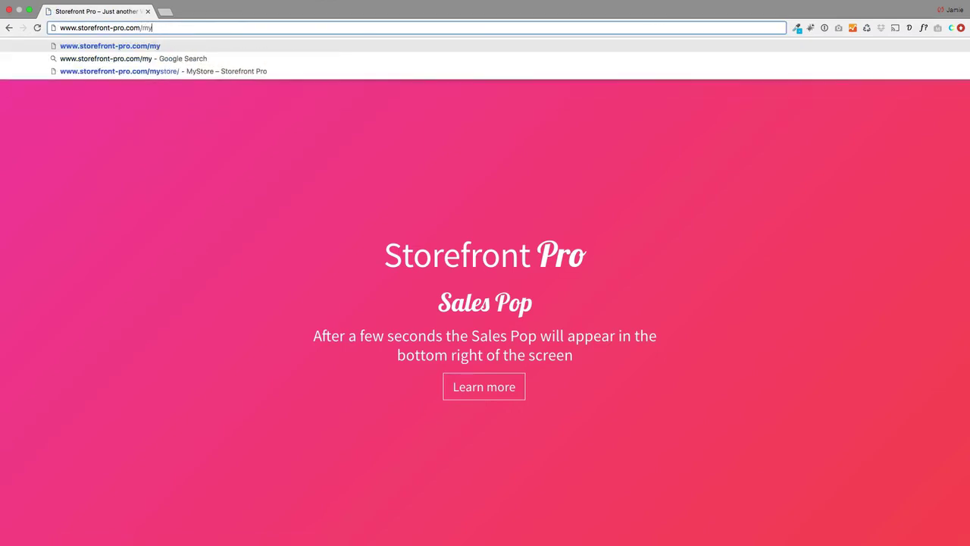
type("store")
key("Return")
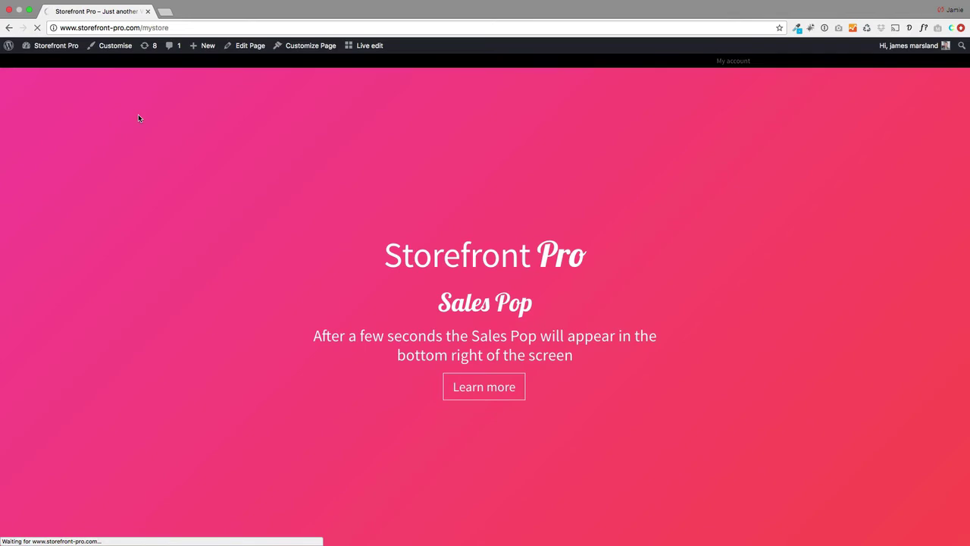
scroll(270, 341, "down", 1)
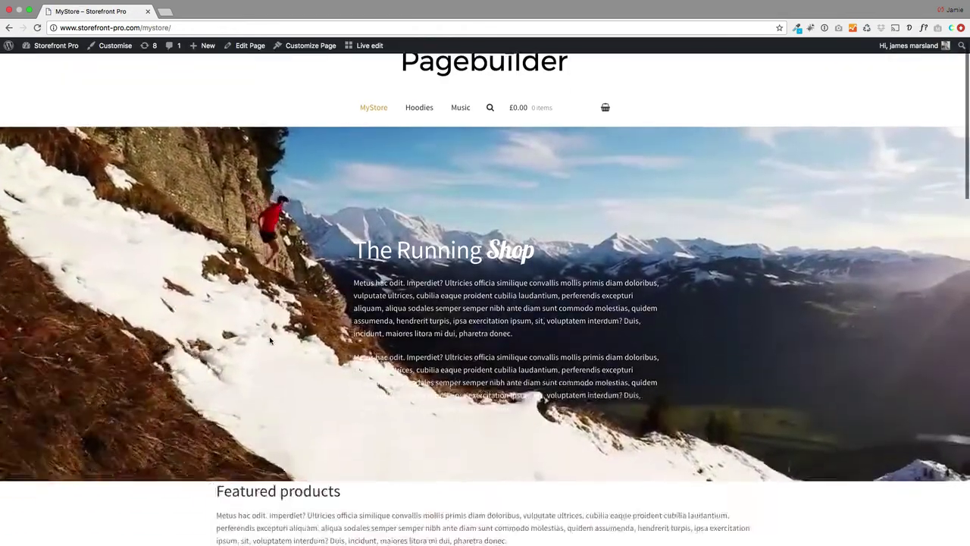
scroll(270, 341, "down", 15)
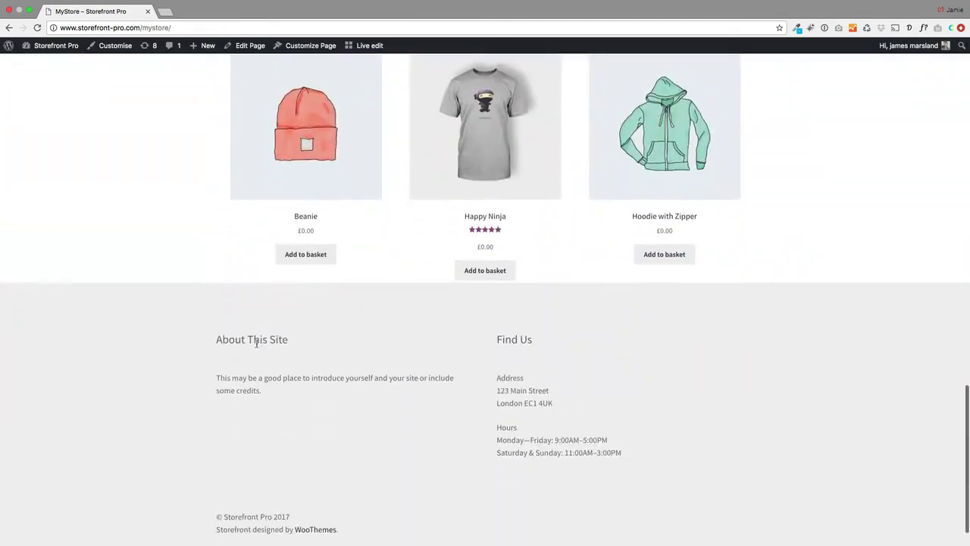
scroll(257, 343, "up", 15)
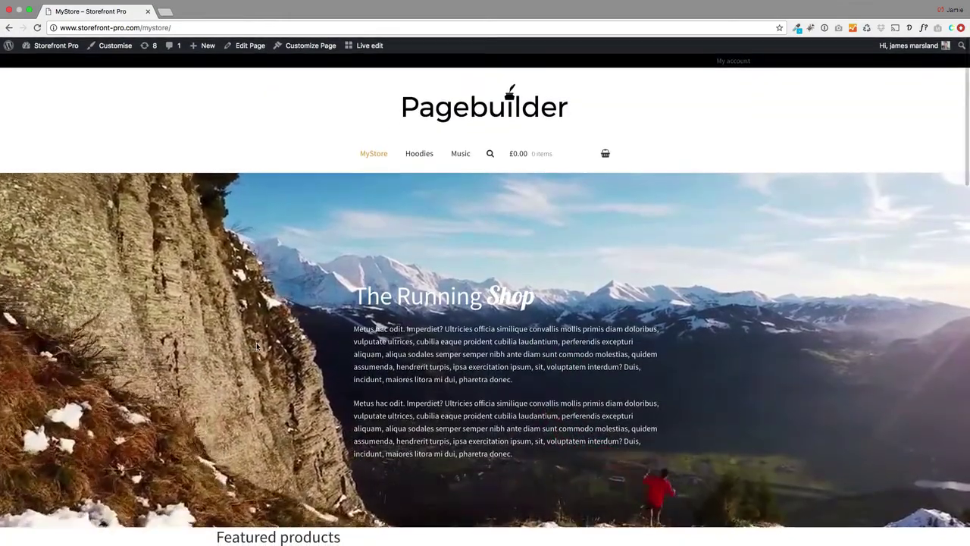